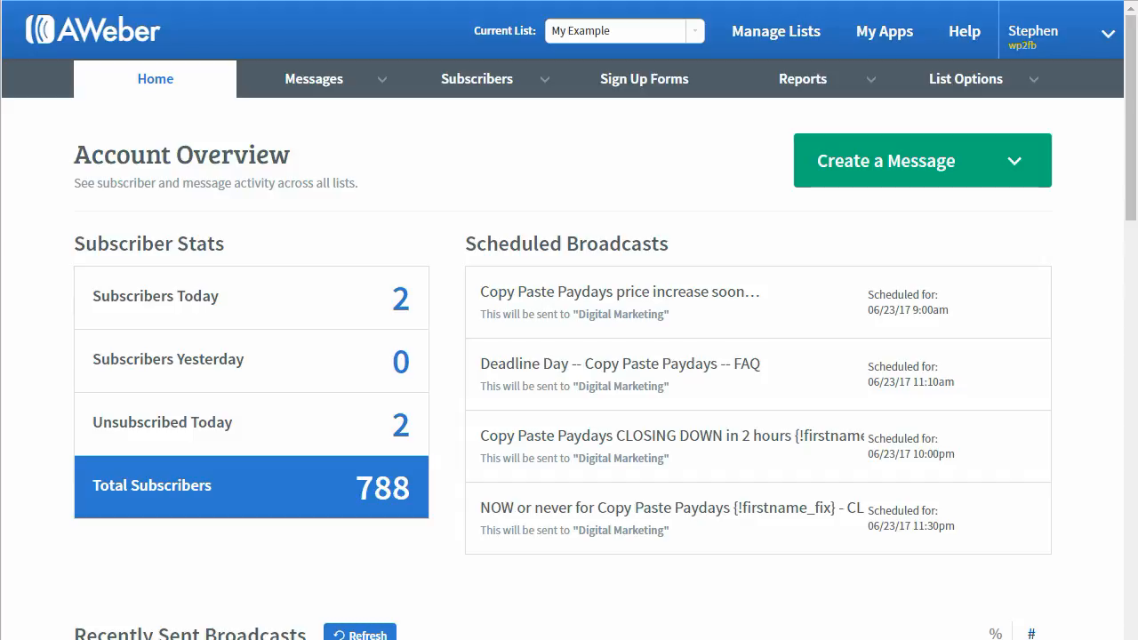
Start creating the first sign-up form for the My Example list
click(647, 89)
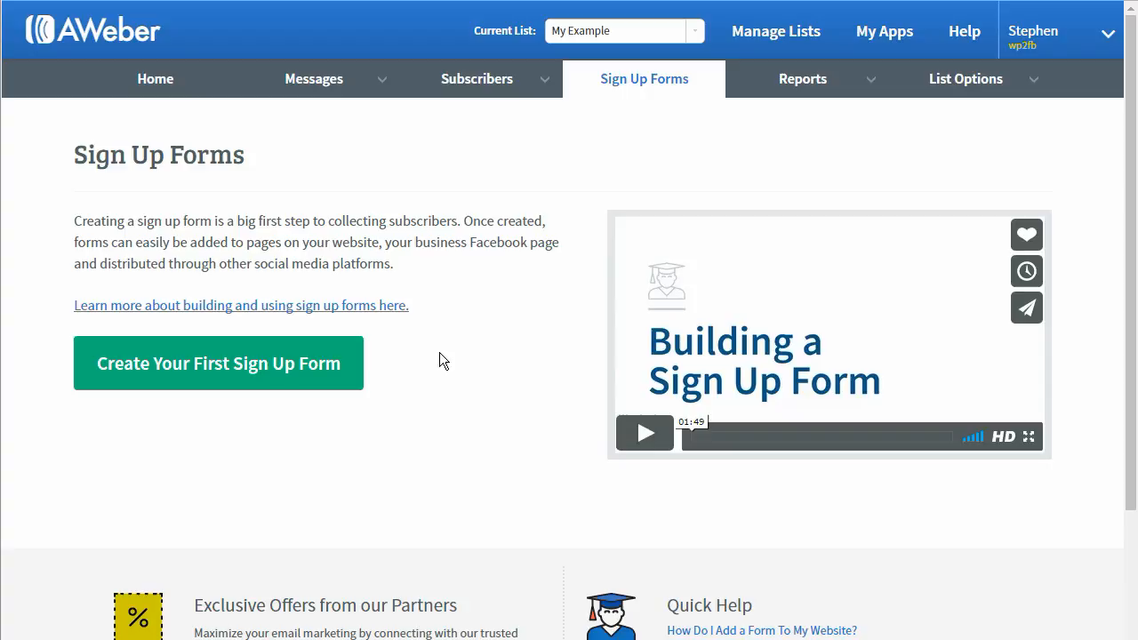
click(155, 374)
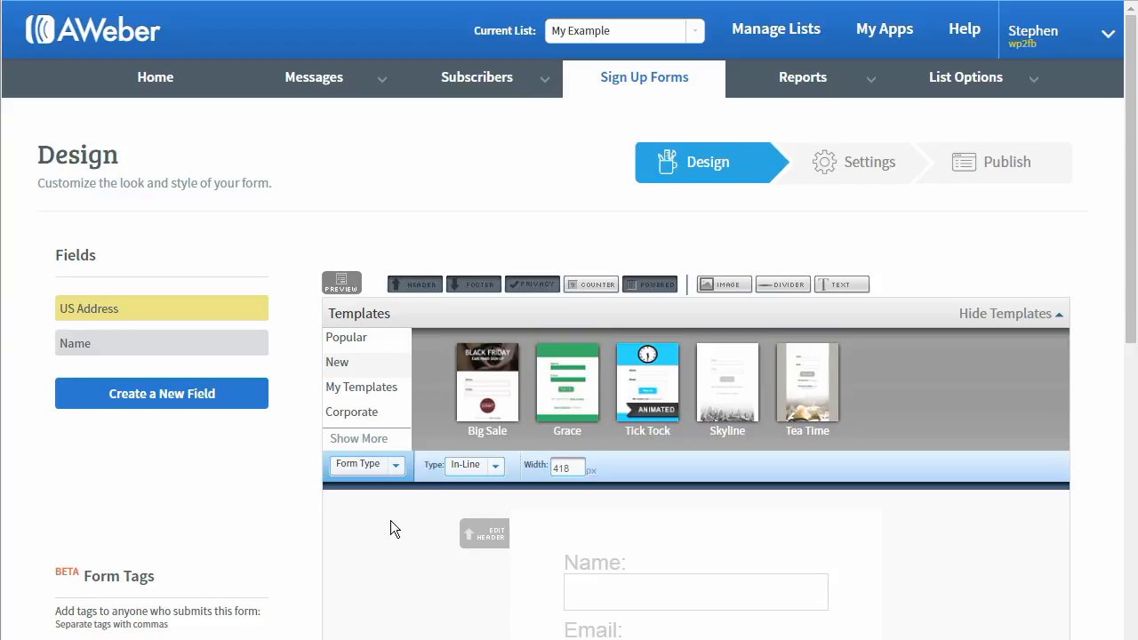
Browse the Popular templates, compare the Streamline Pro colour variants, and load Streamline Pro in Blue into the form
click(340, 335)
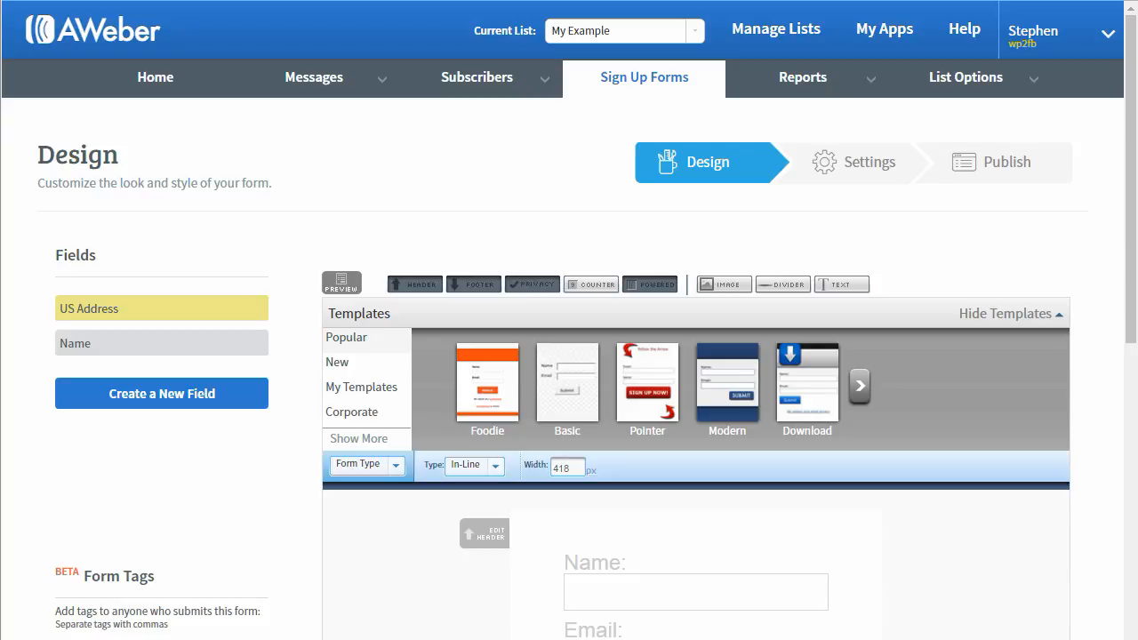
click(859, 392)
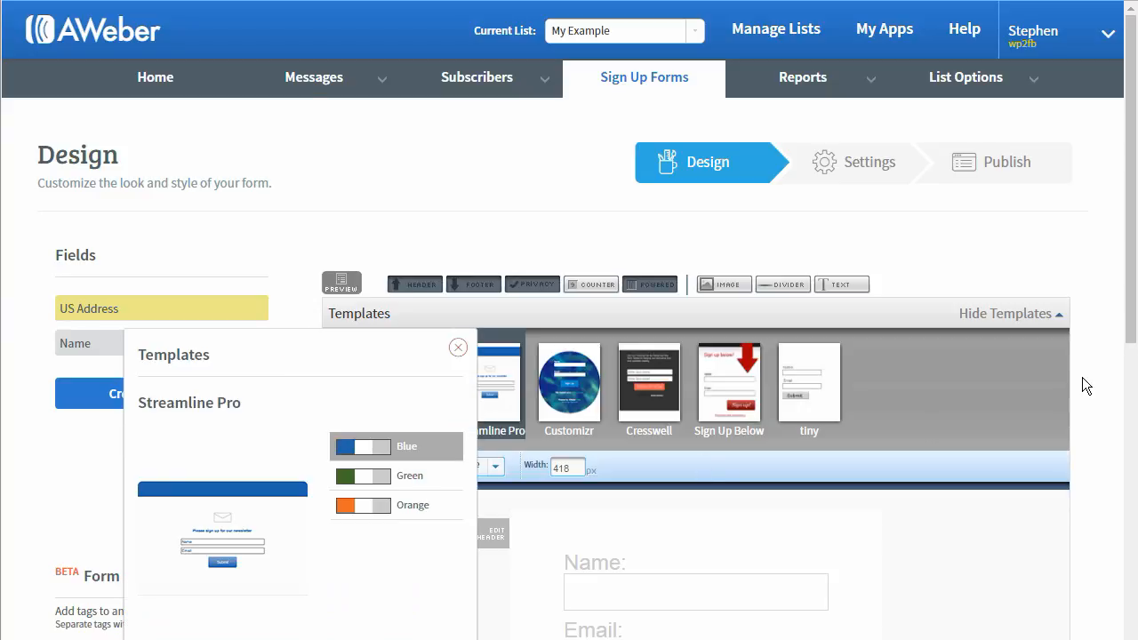
scroll(421, 503, down, 2)
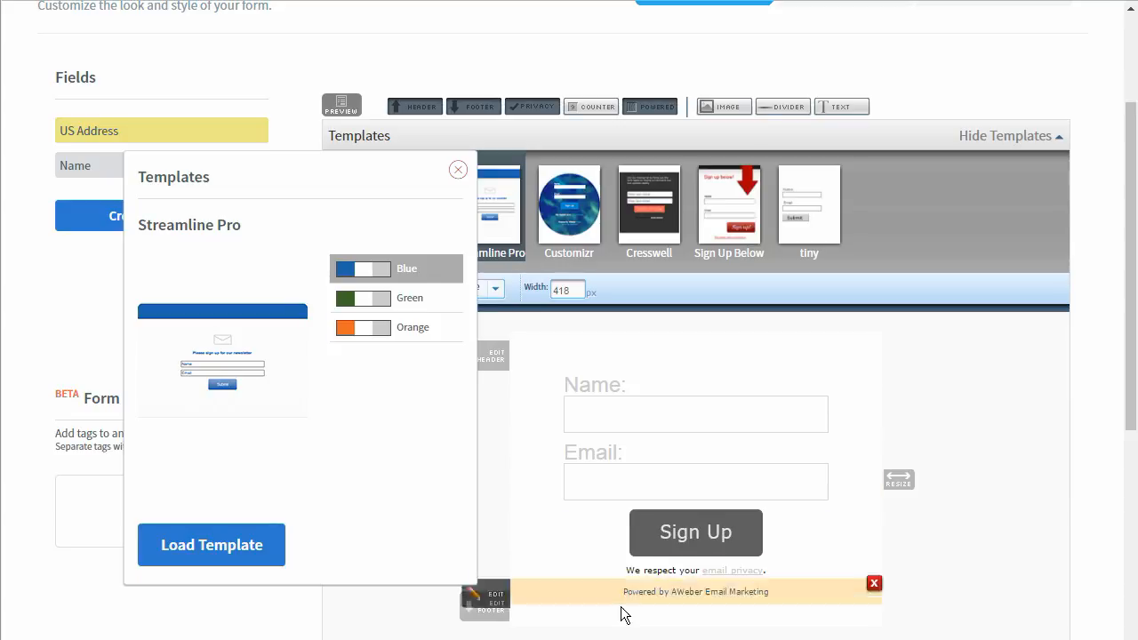
click(363, 301)
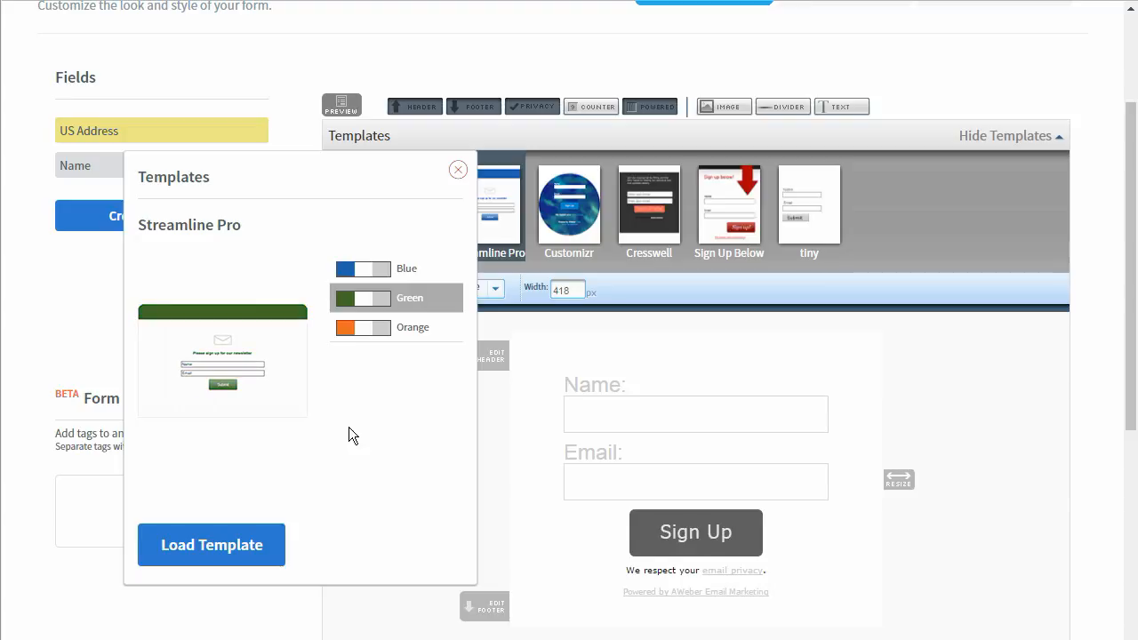
click(371, 331)
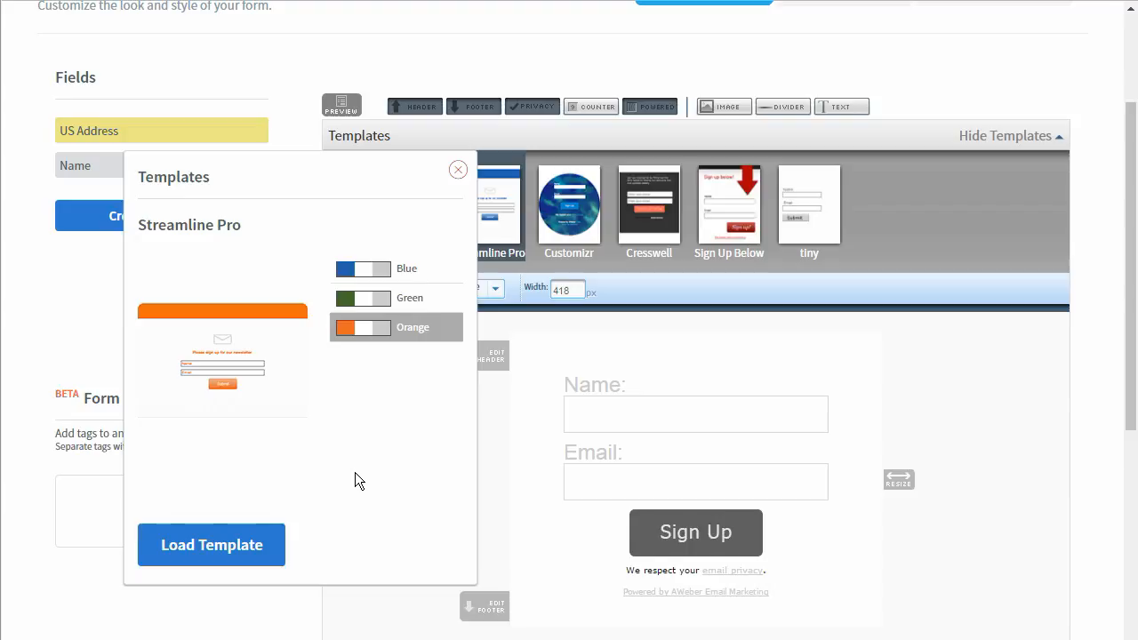
click(365, 270)
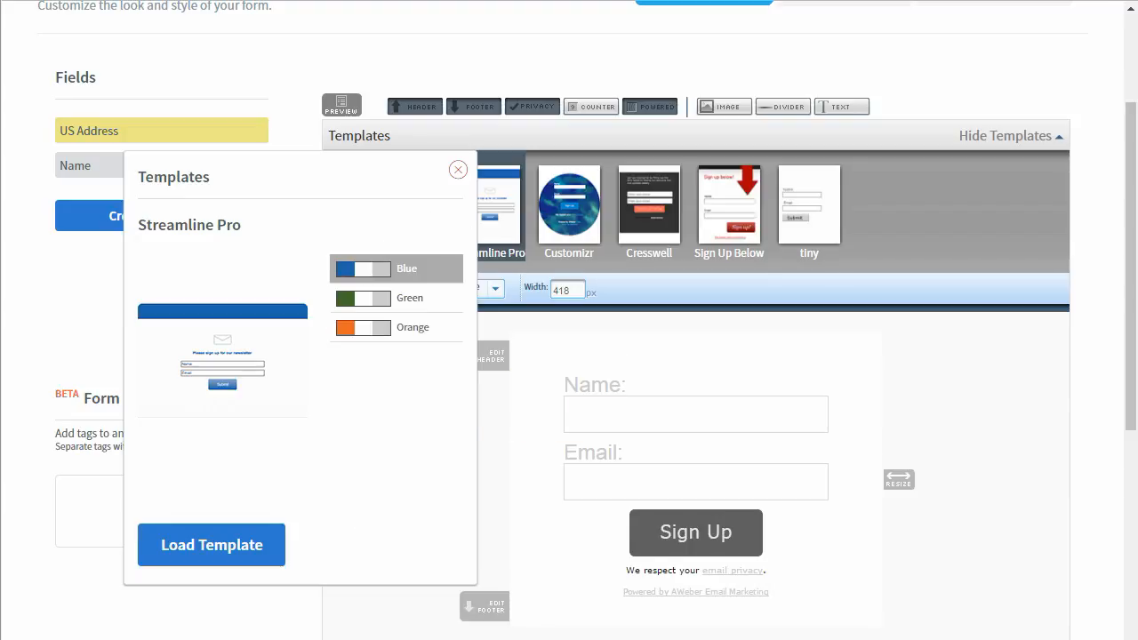
click(223, 541)
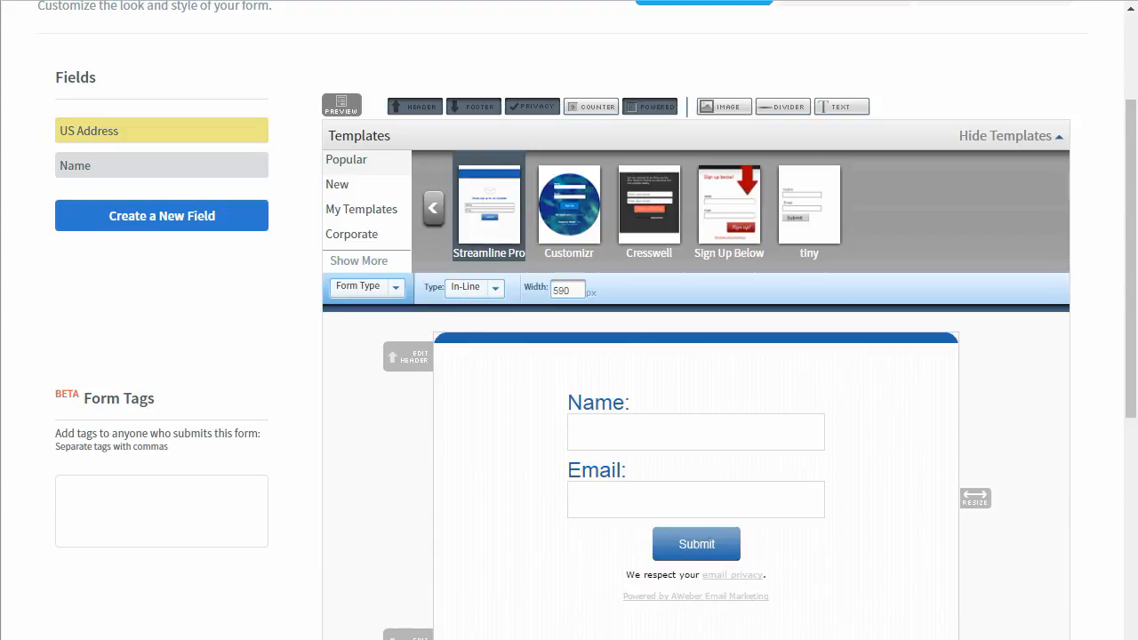
scroll(1013, 489, down, 1)
scroll(1002, 500, down, 3)
scroll(999, 509, up, 3)
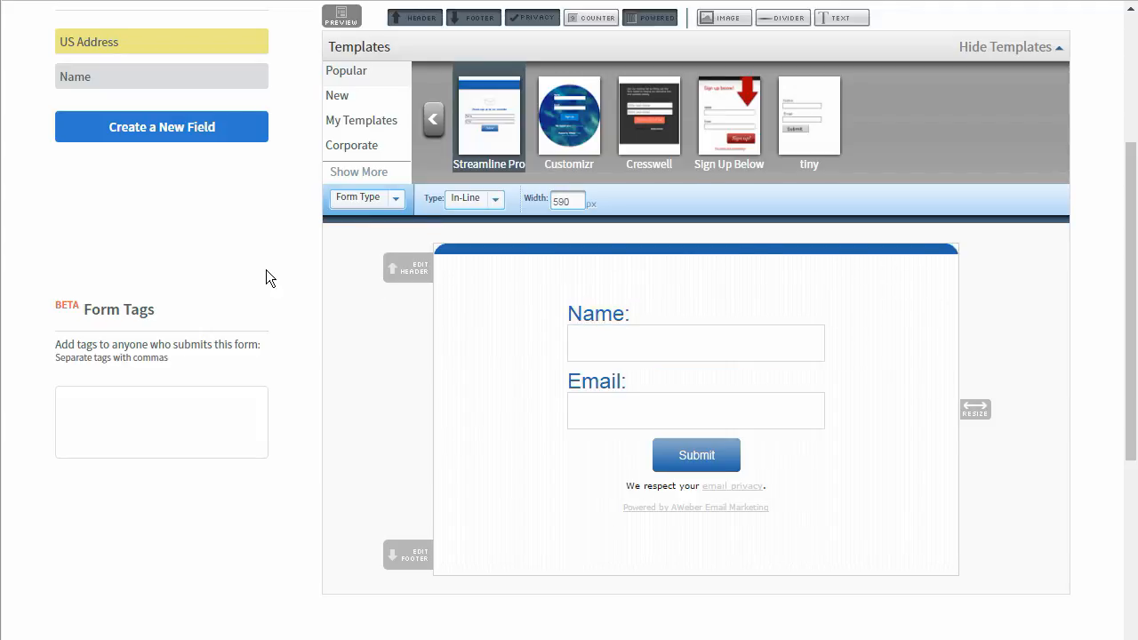
Open the form header for editing and set its font family to Tahoma
click(414, 279)
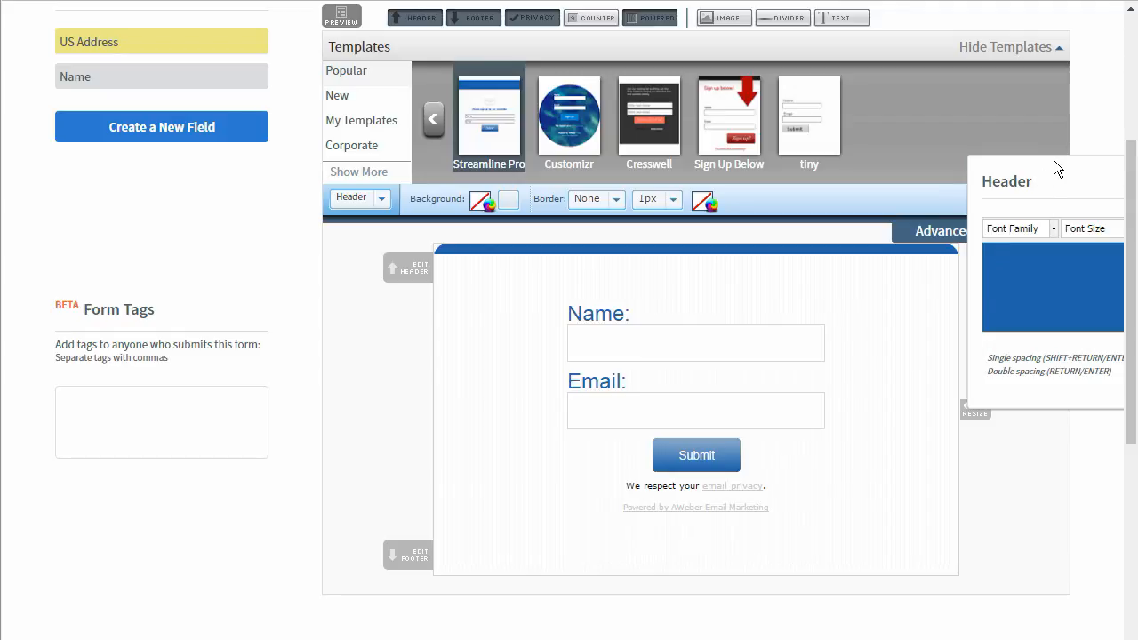
click(1049, 229)
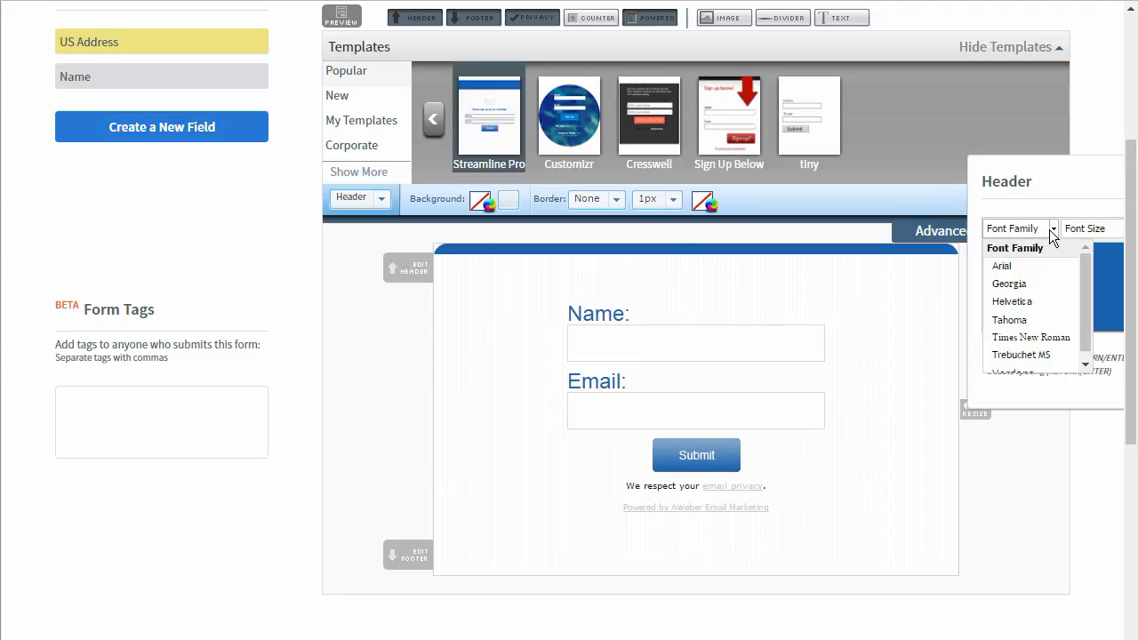
click(1020, 320)
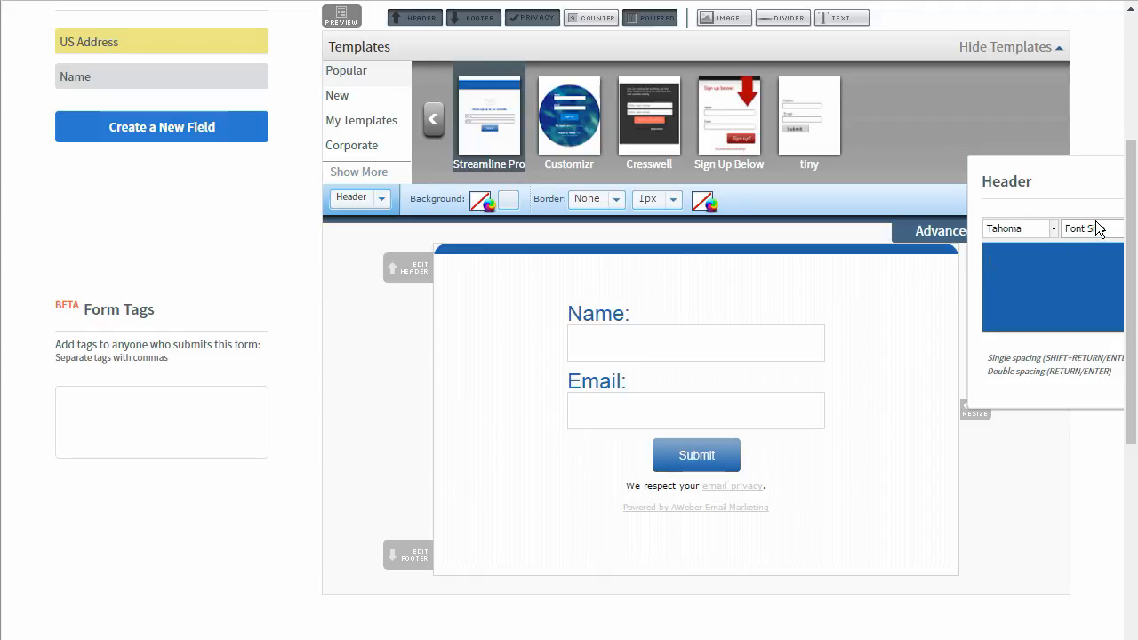
key(ctrl+a)
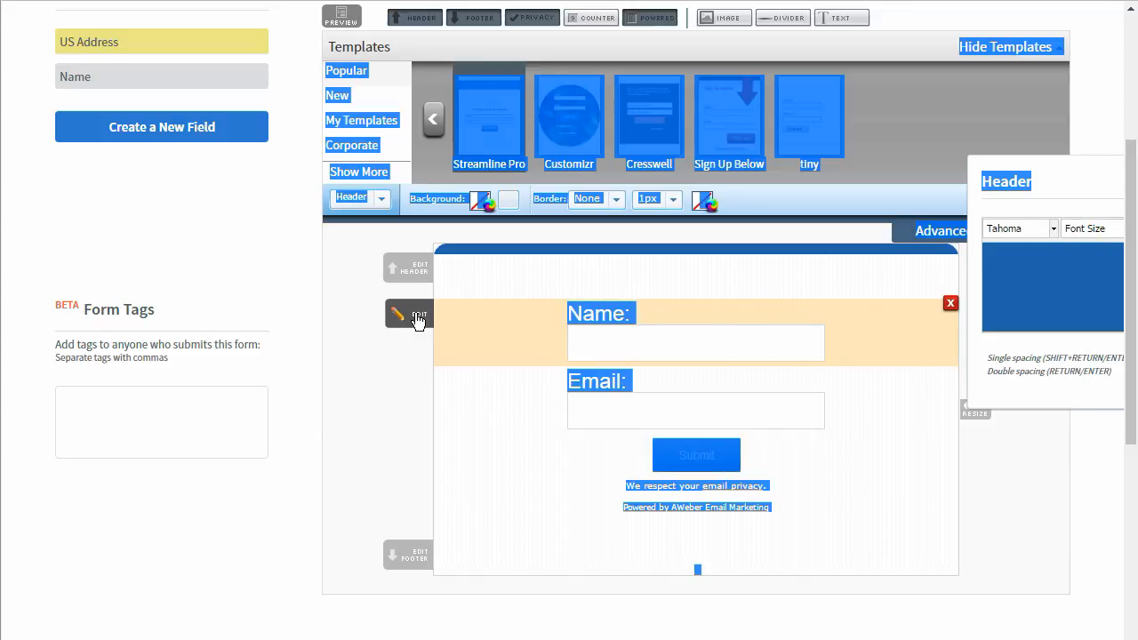
Try First & Last Name for the Name field, switch it back to Full Name, and save the field
click(414, 319)
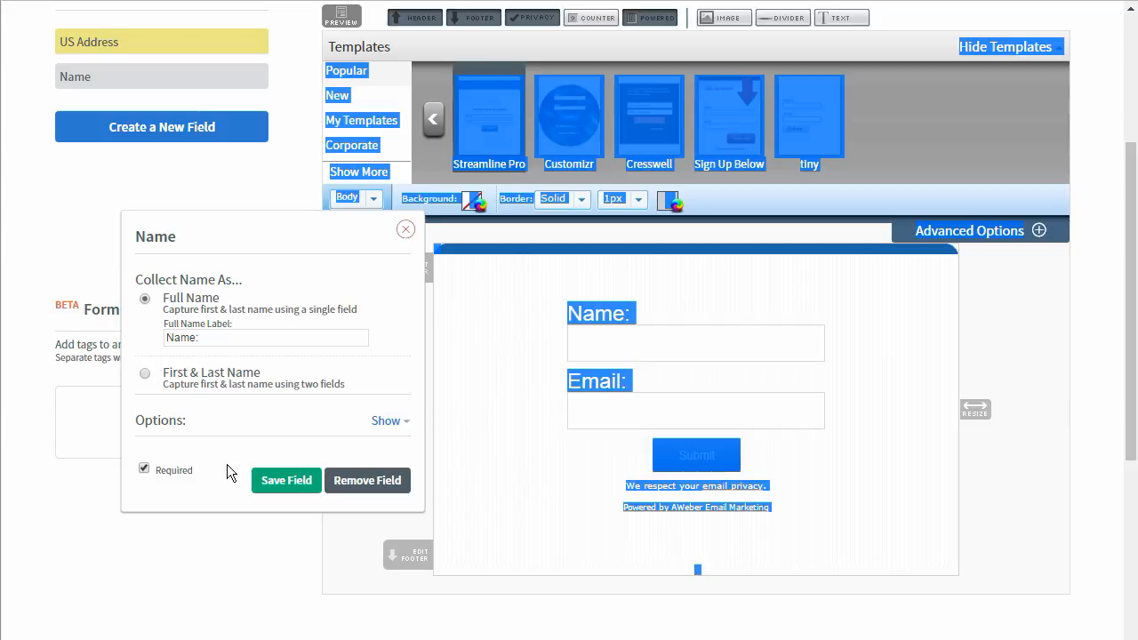
click(145, 373)
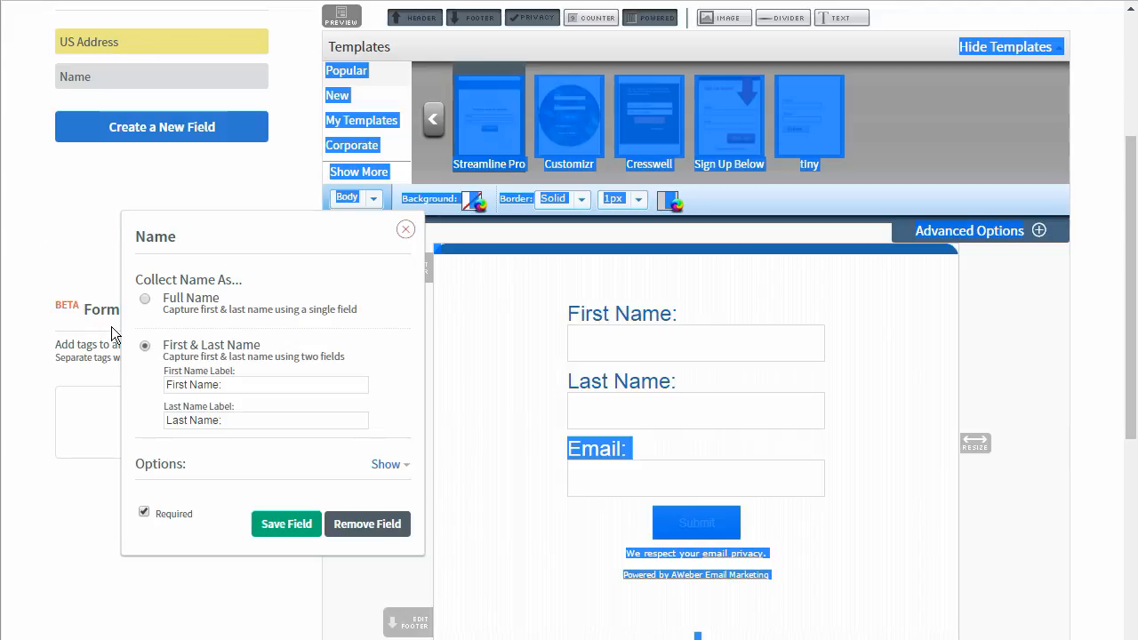
click(144, 300)
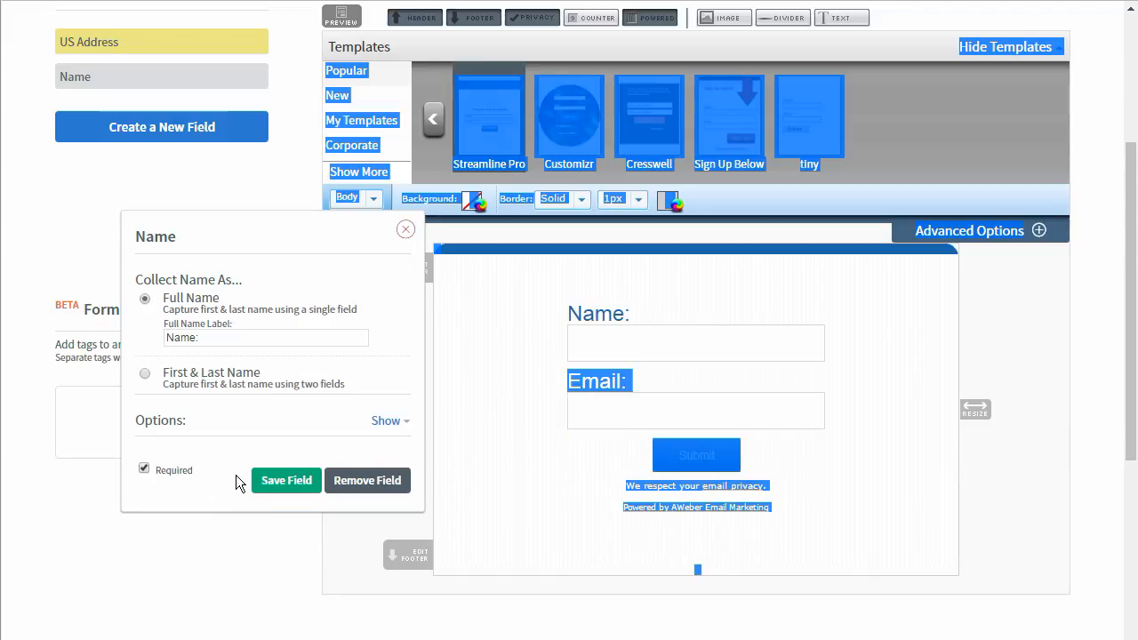
click(405, 423)
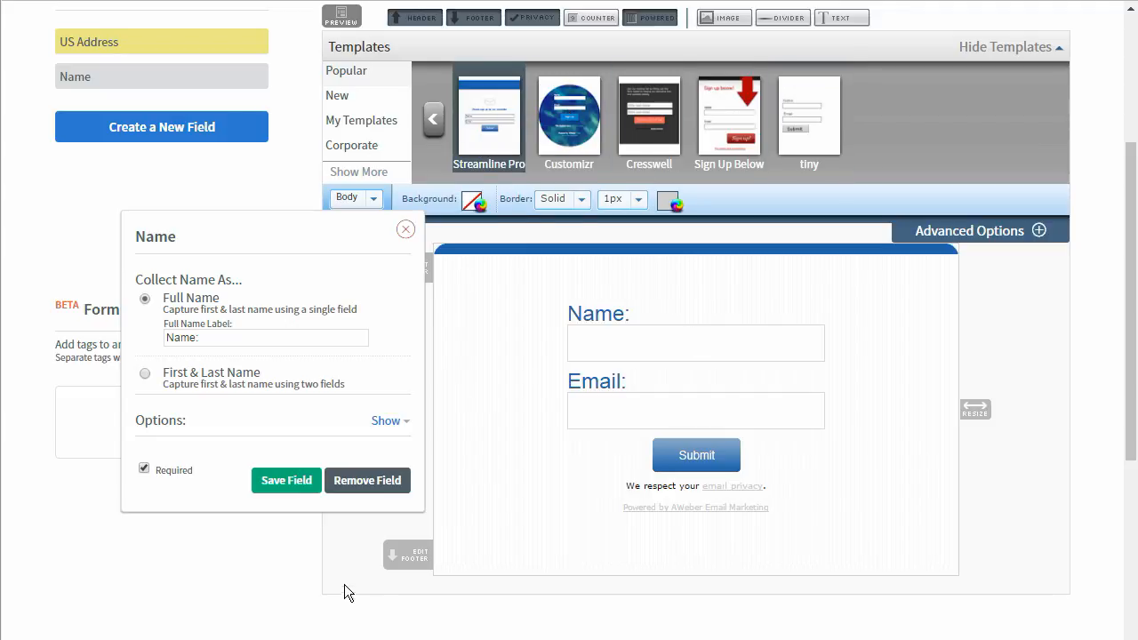
click(277, 483)
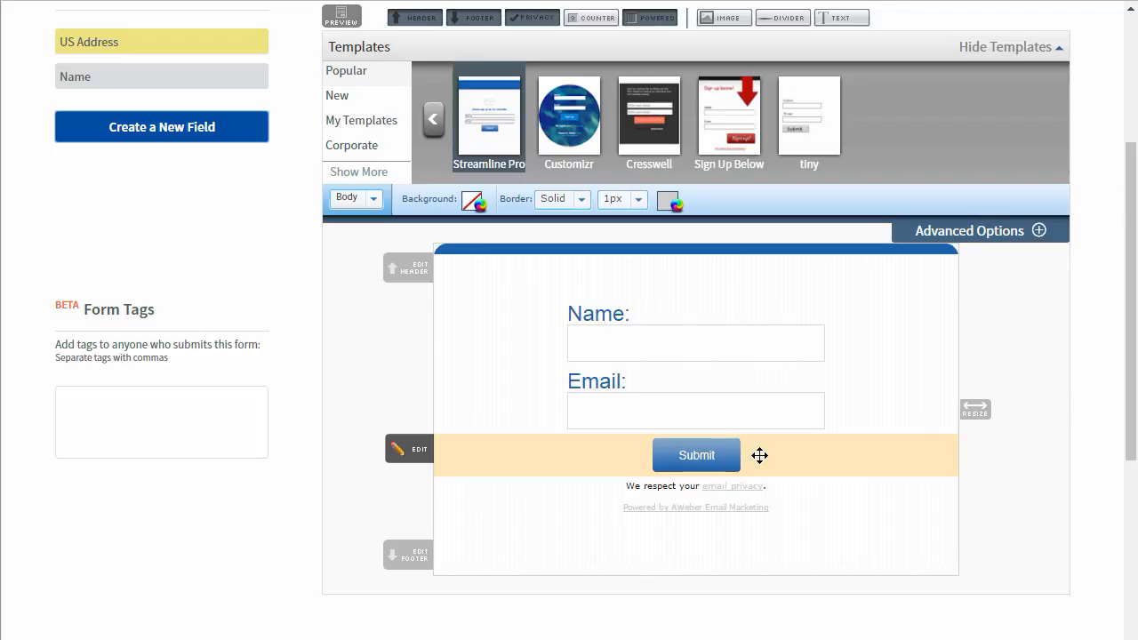
Replace the image submit button with an HTML button labelled "Instant Access" and save the field
click(418, 451)
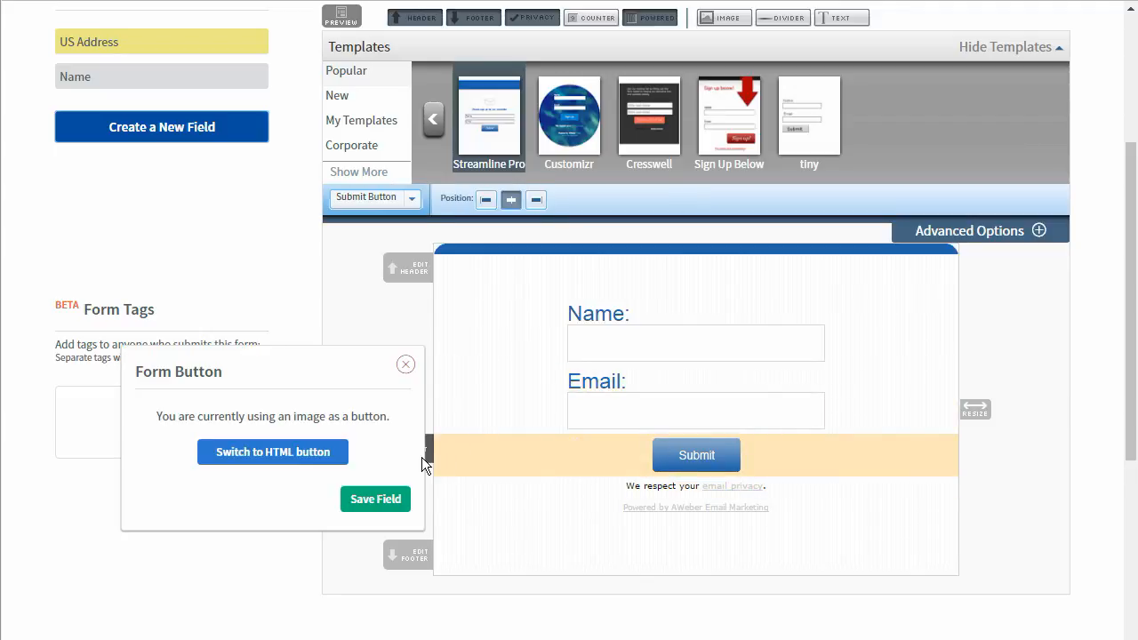
click(279, 454)
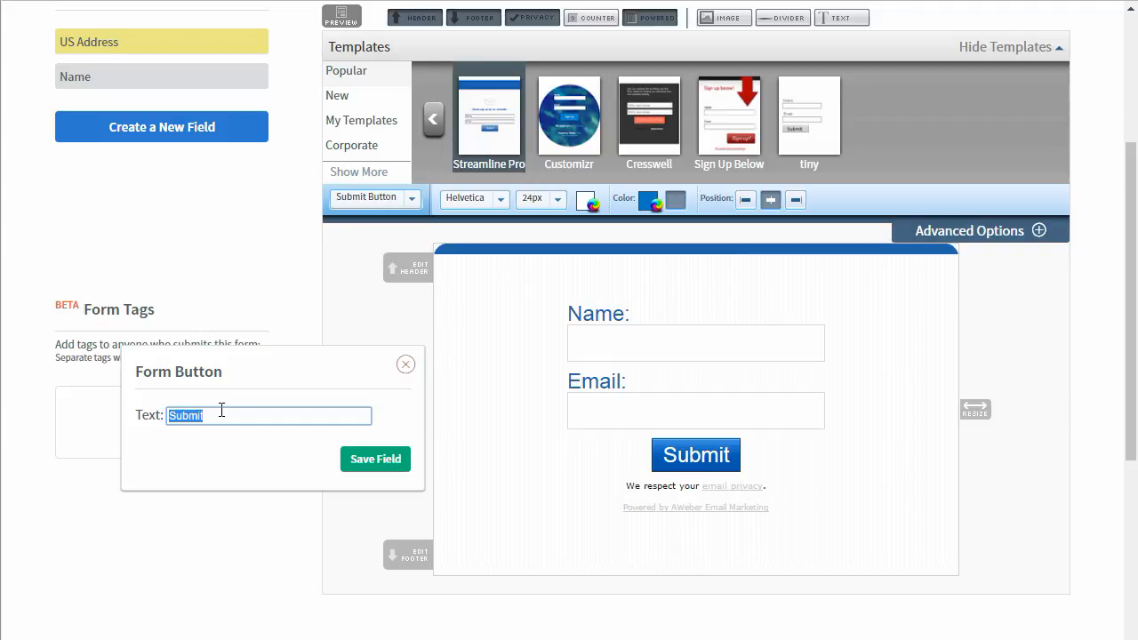
text(Ins)
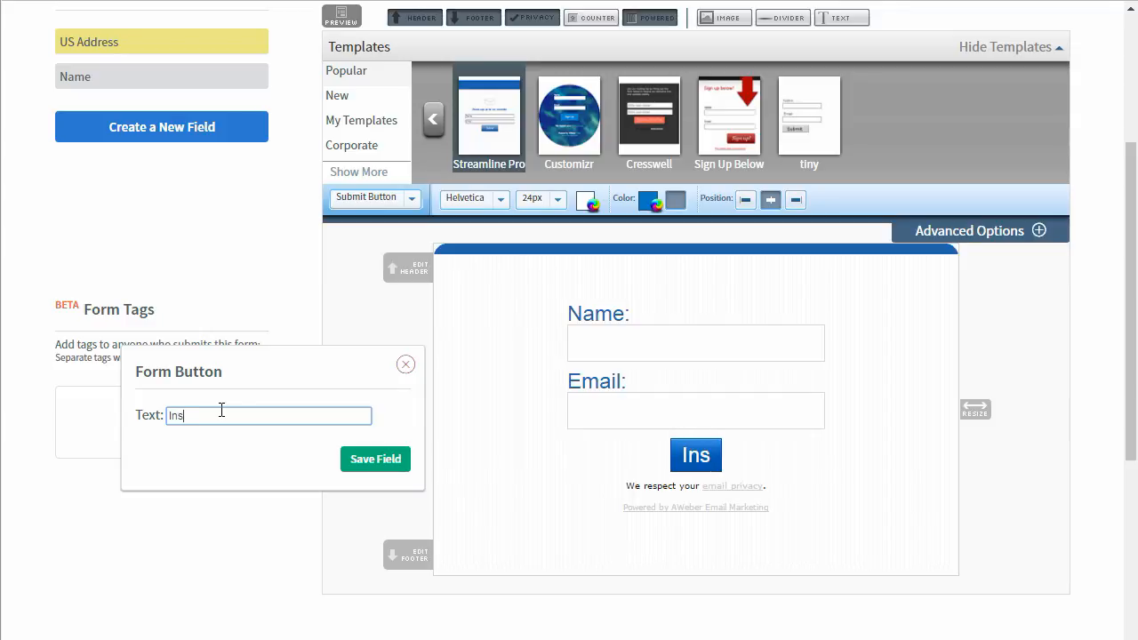
text(tant )
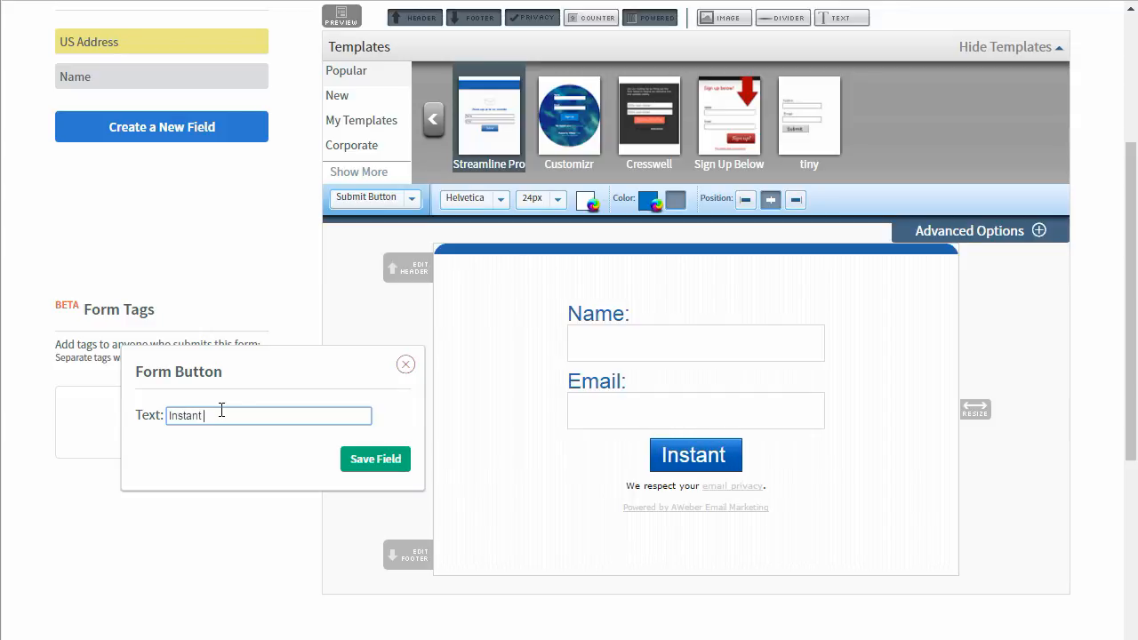
text(Access)
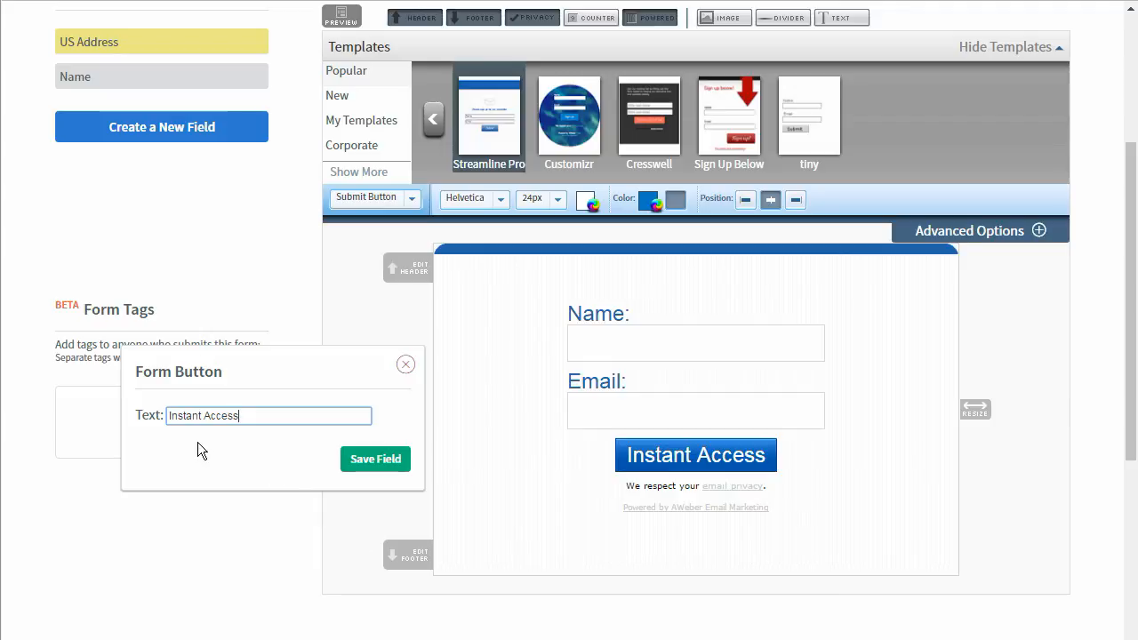
click(373, 469)
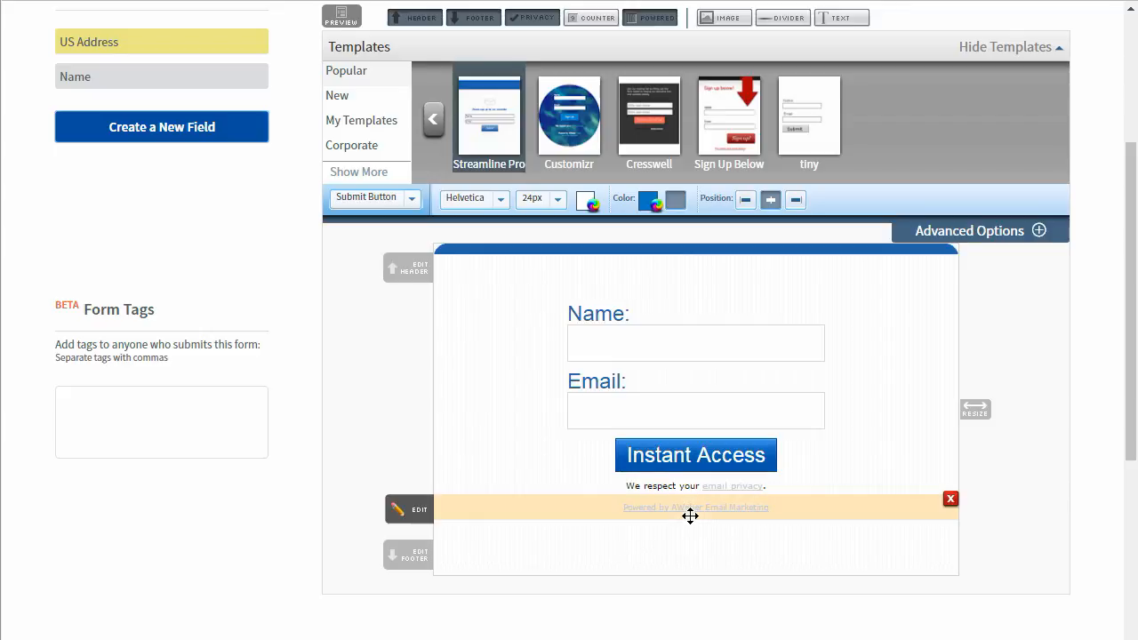
Remove the "Powered by AWeber Email Marketing" line from the form and save the form
click(949, 502)
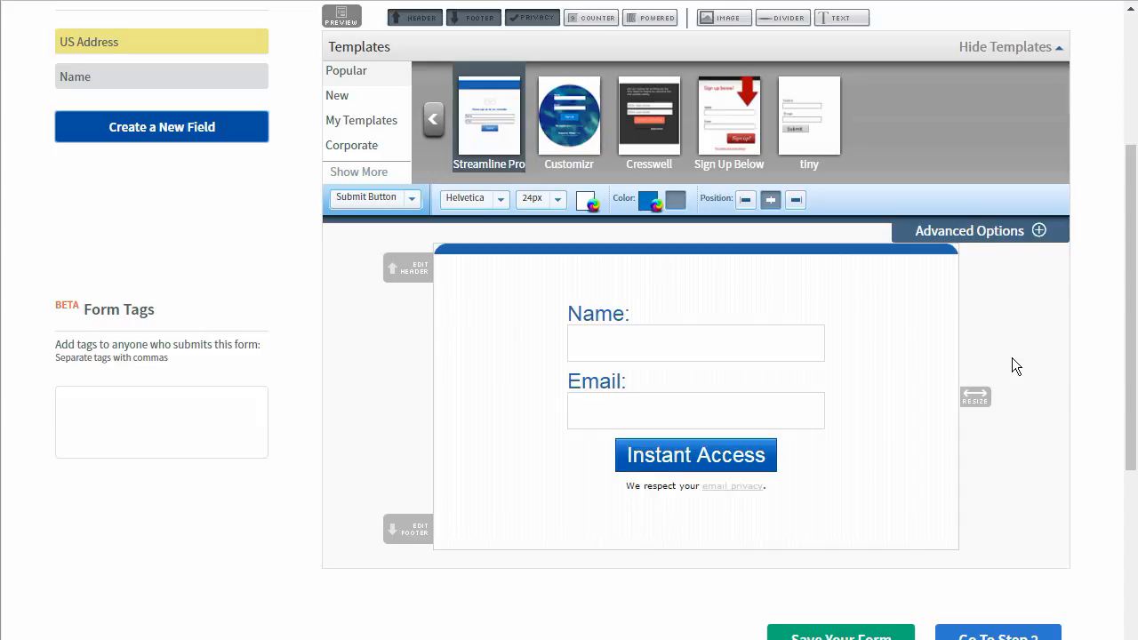
scroll(1014, 359, down, 2)
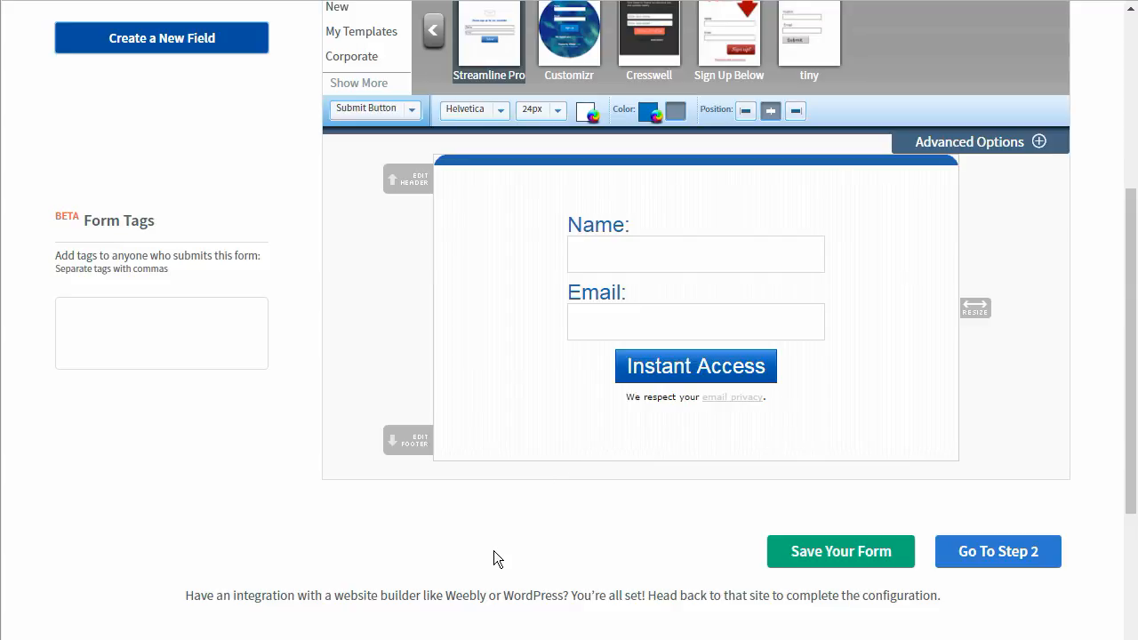
click(812, 553)
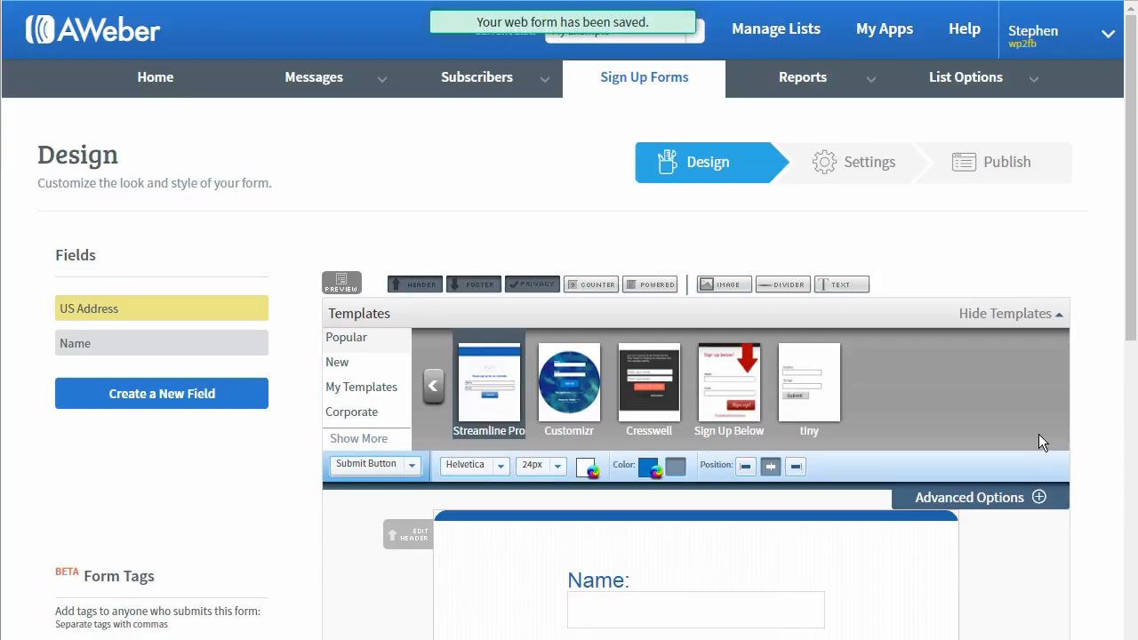
Proceed to the form's settings and change the form name to "My Example"
scroll(1025, 442, down, 5)
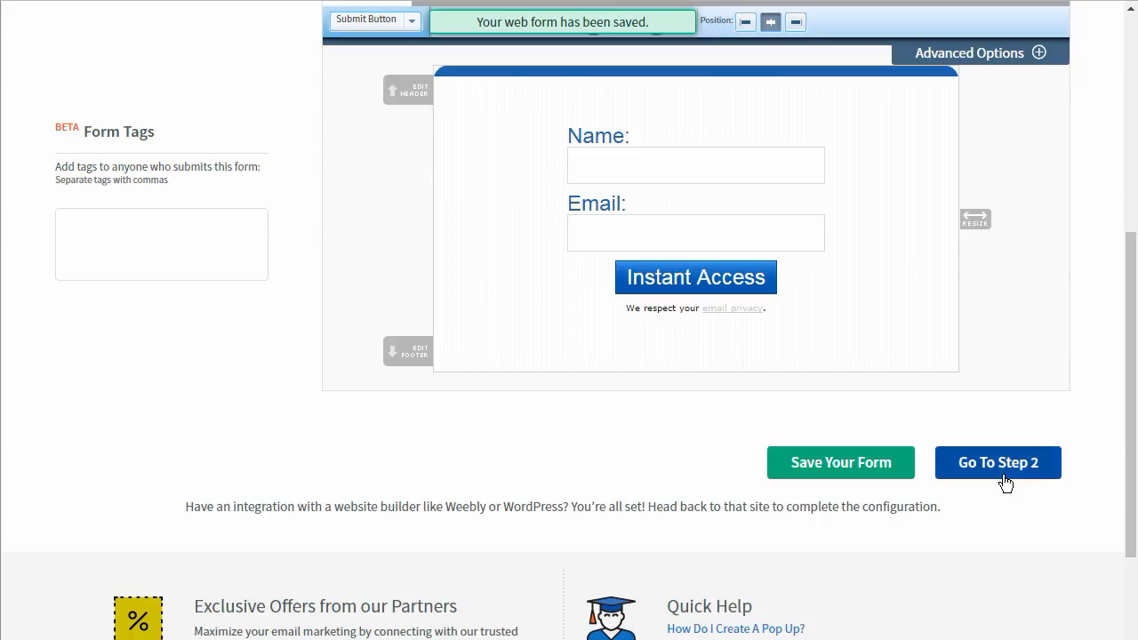
click(1005, 481)
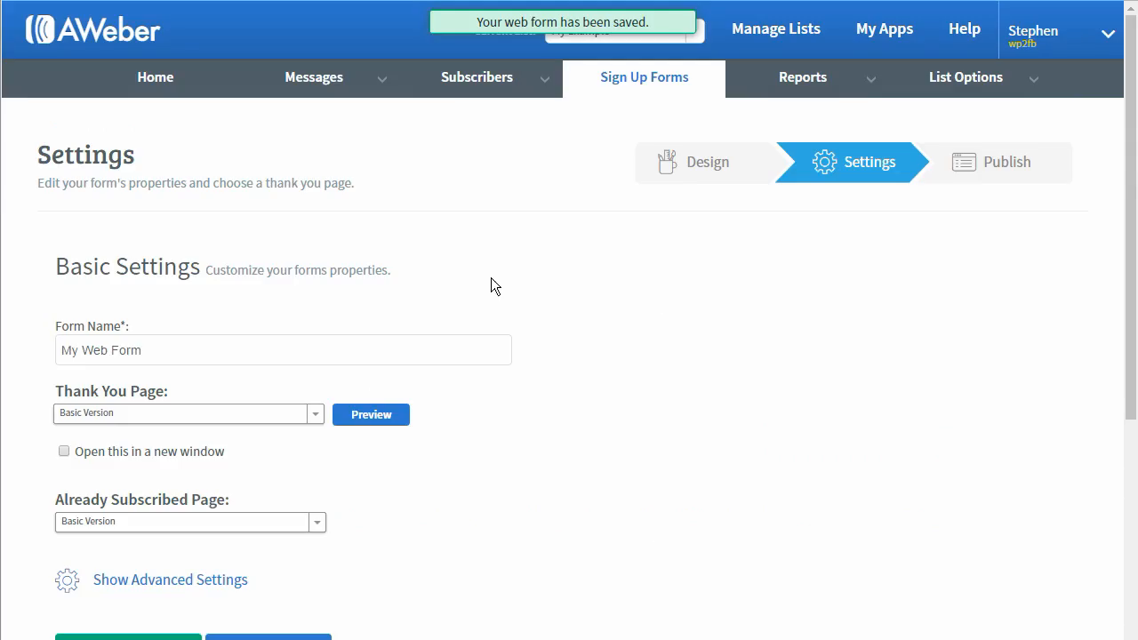
click(244, 363)
drag(242, 356, 1, 344)
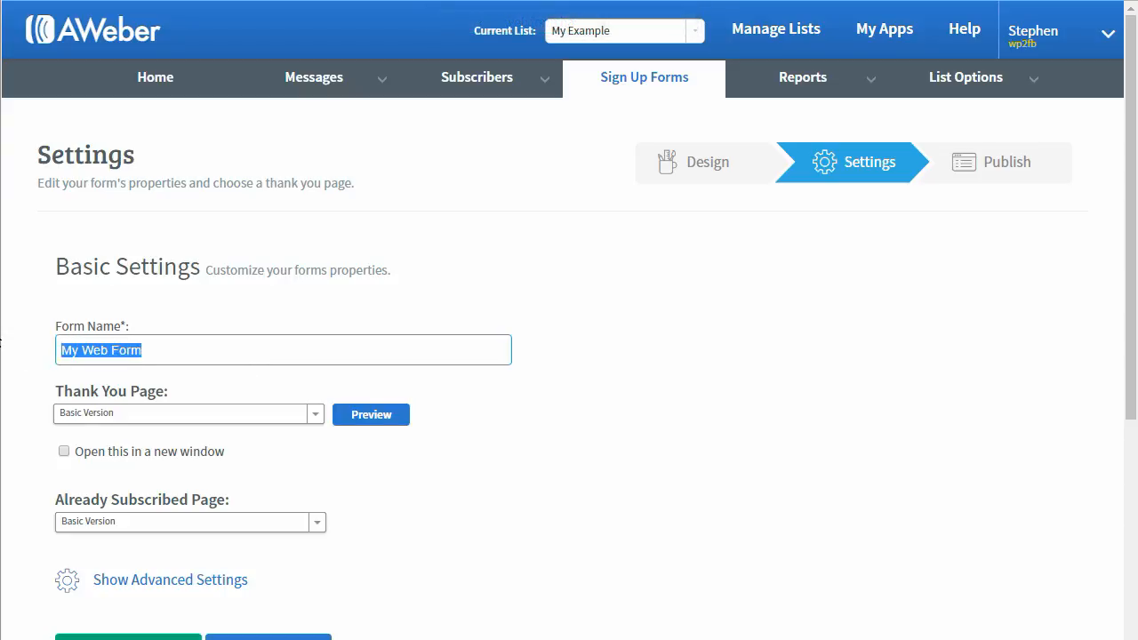
text(My )
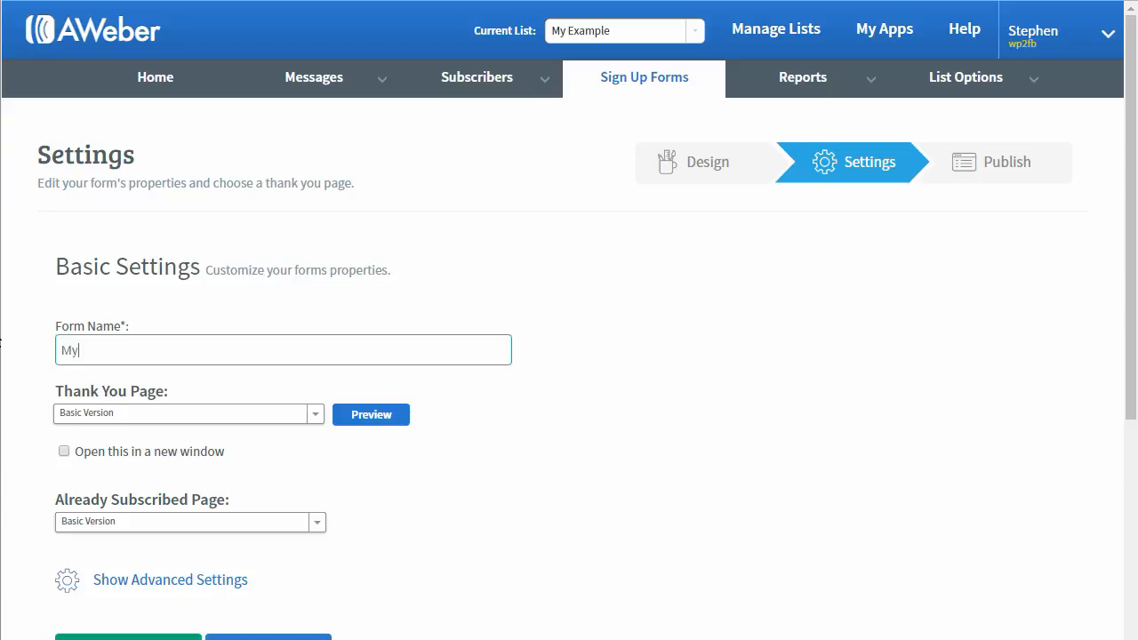
text(M)
key(BackSpace)
text(Example)
click(317, 415)
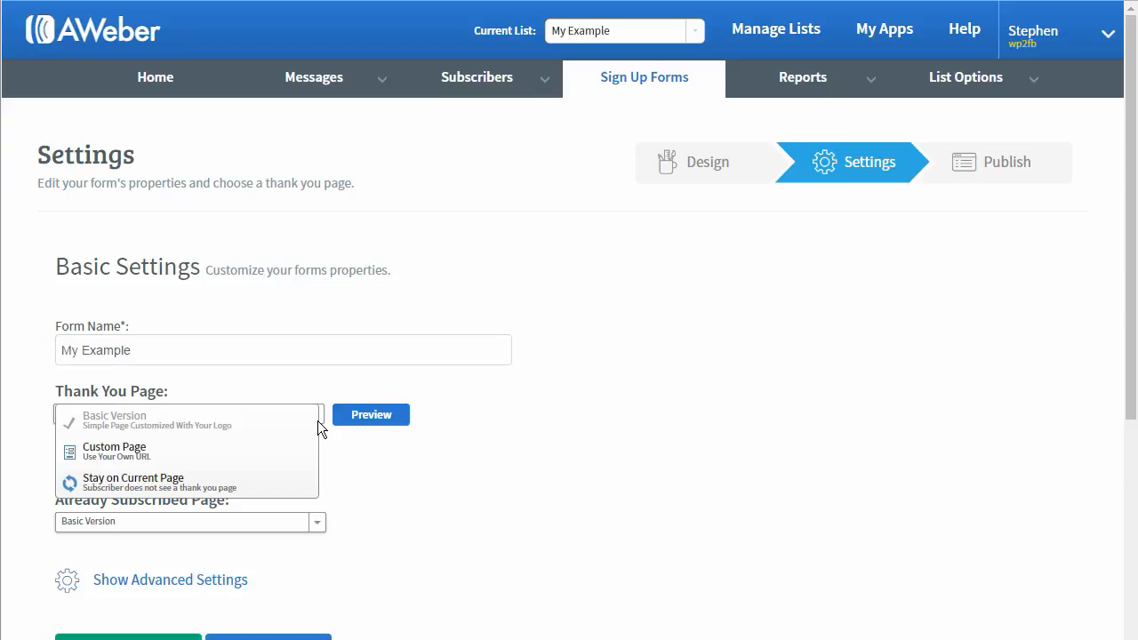
click(107, 452)
click(107, 446)
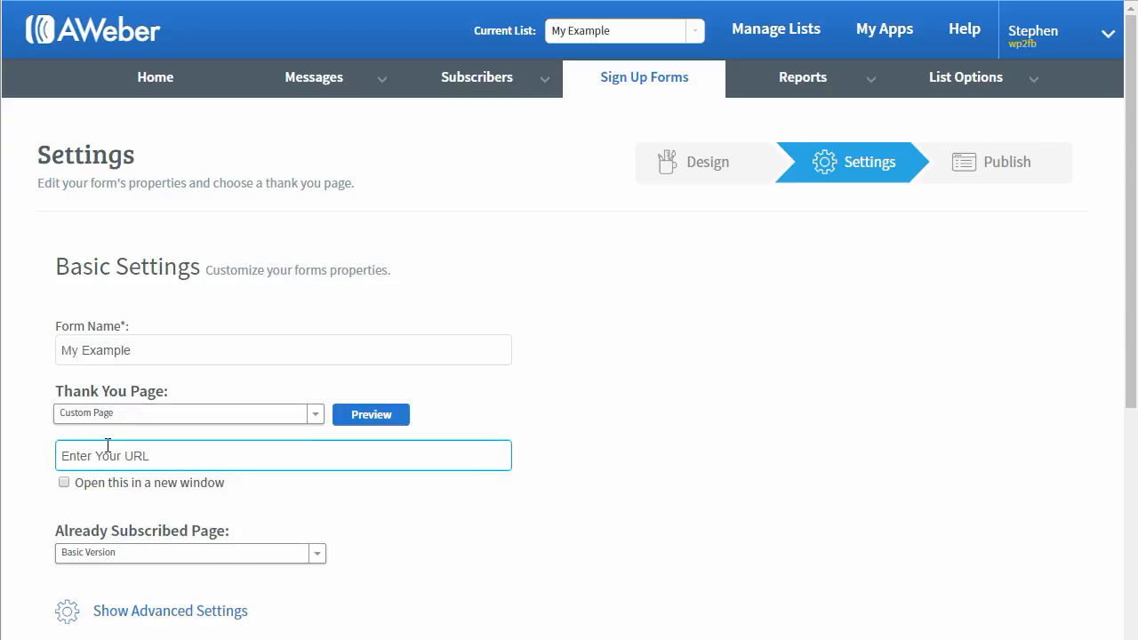
text(http://)
Set the thank-you page to Stay on Current Page and check the options for the Already Subscribed page
click(313, 414)
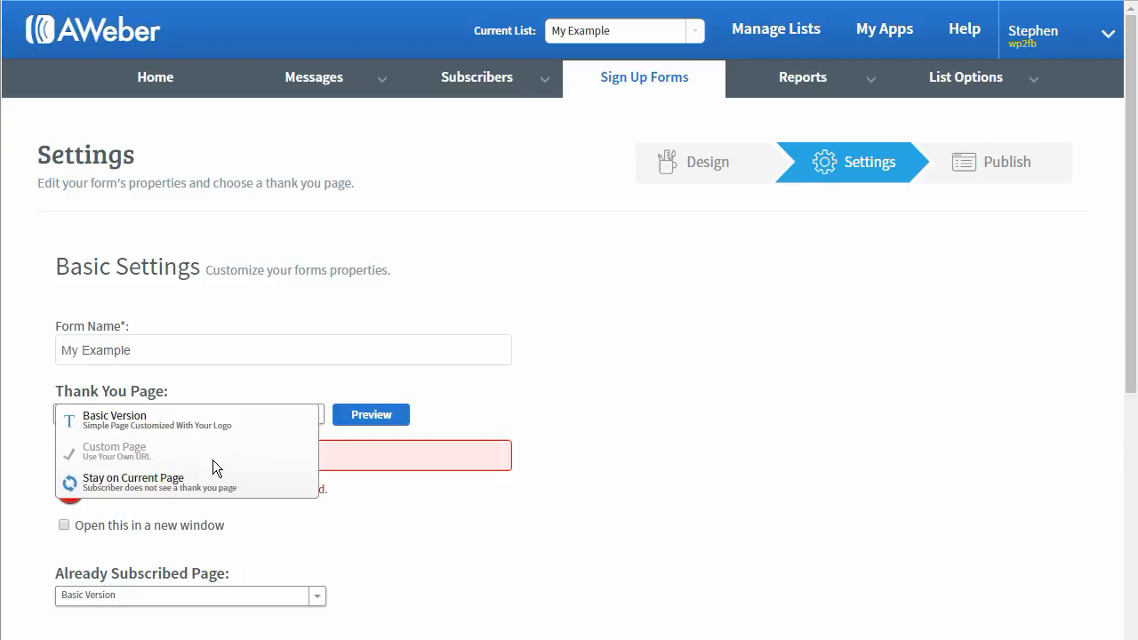
click(132, 491)
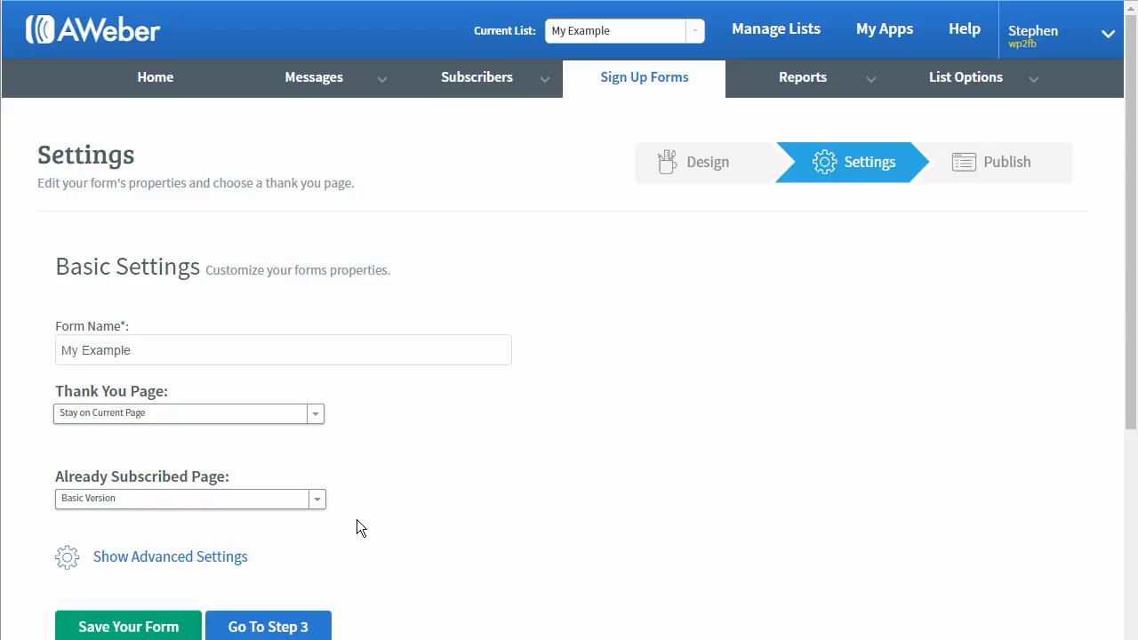
click(317, 505)
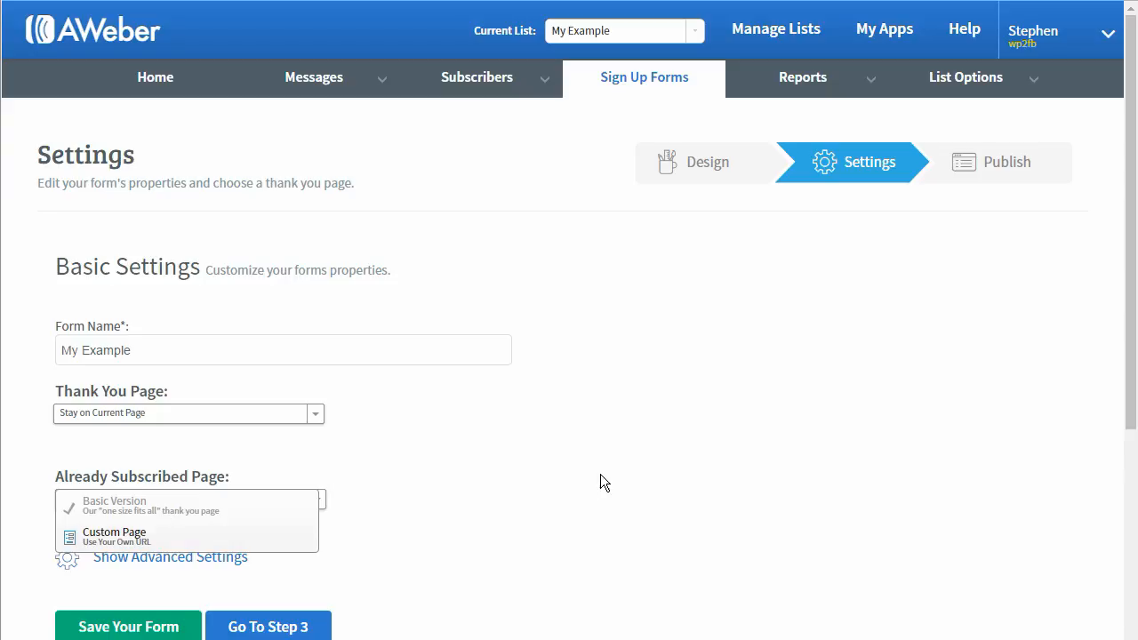
click(449, 459)
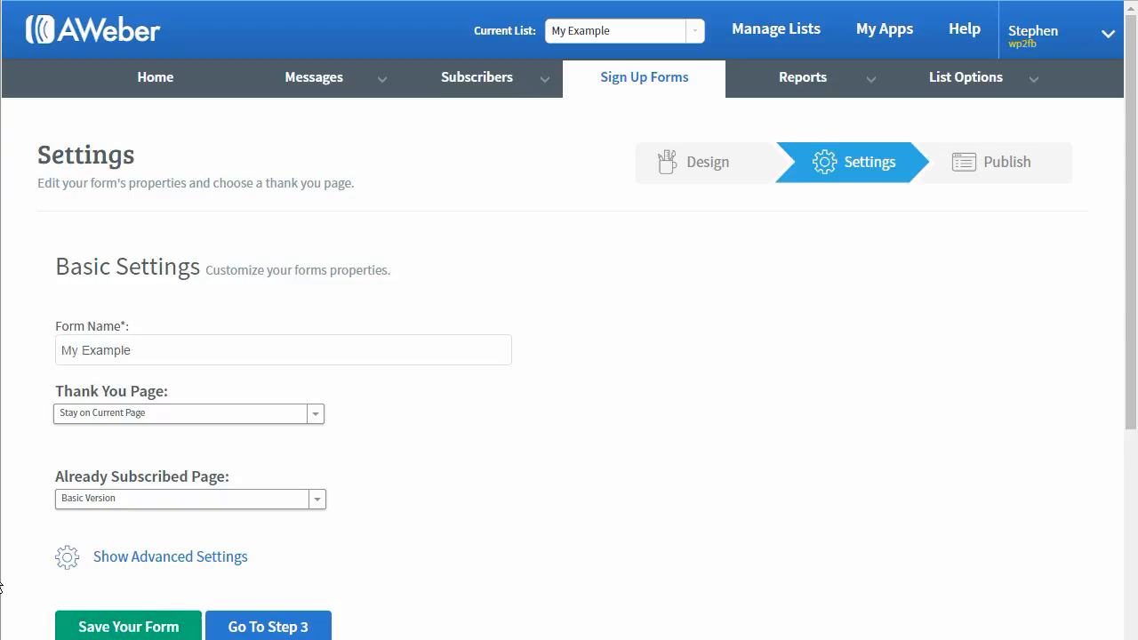
Examine the advanced settings for ad tracking, starting message and passing form data, and hide them again
click(222, 561)
scroll(285, 542, down, 1)
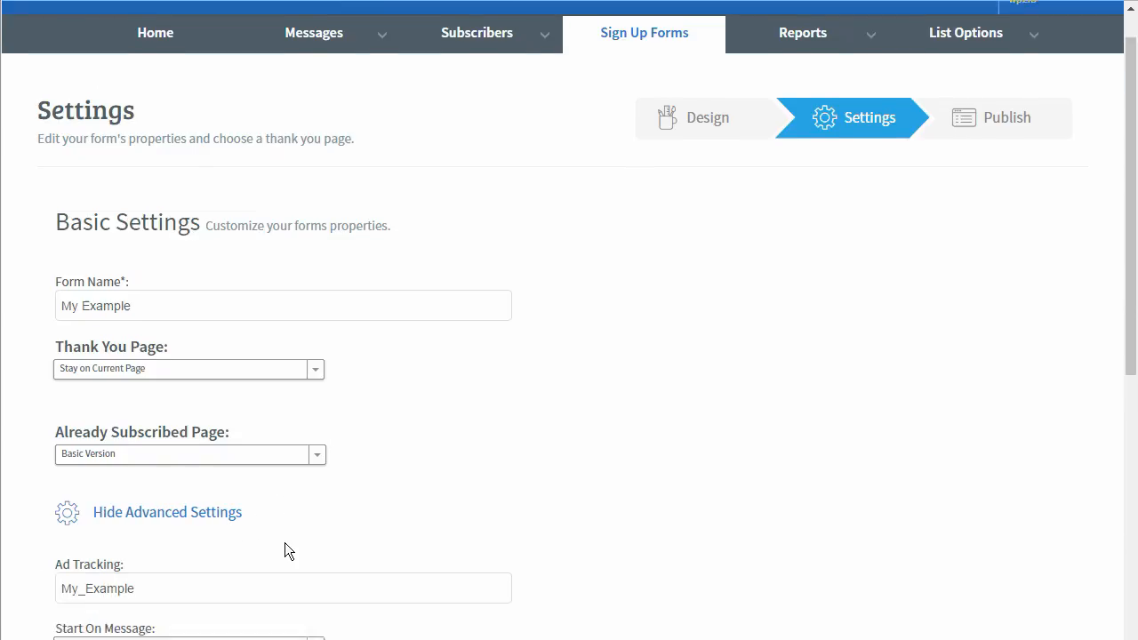
scroll(286, 543, down, 2)
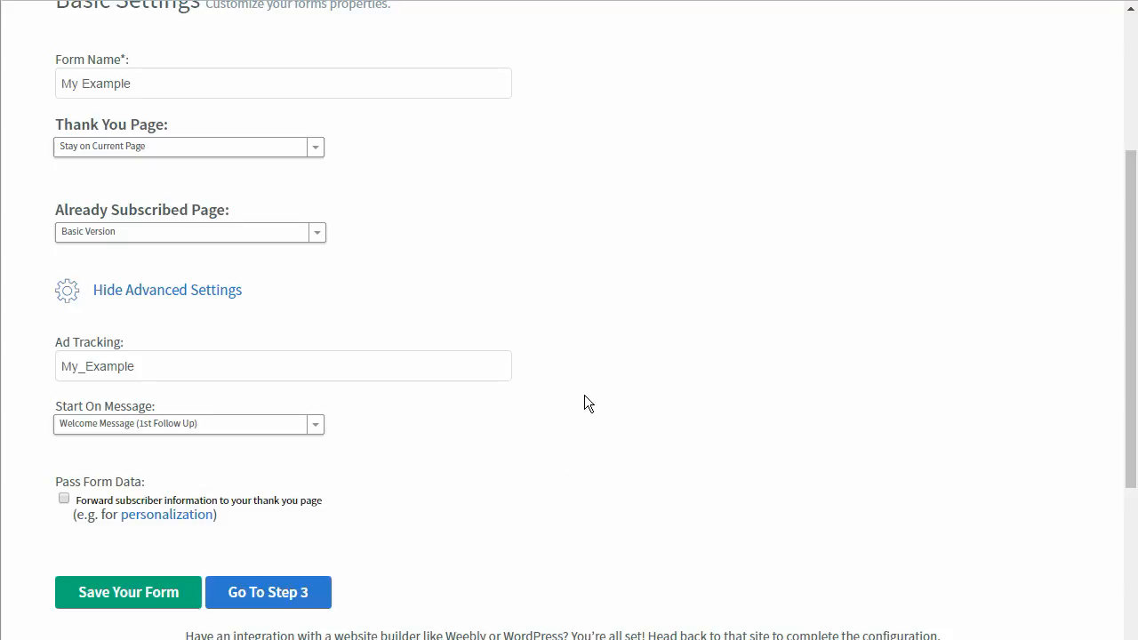
click(433, 346)
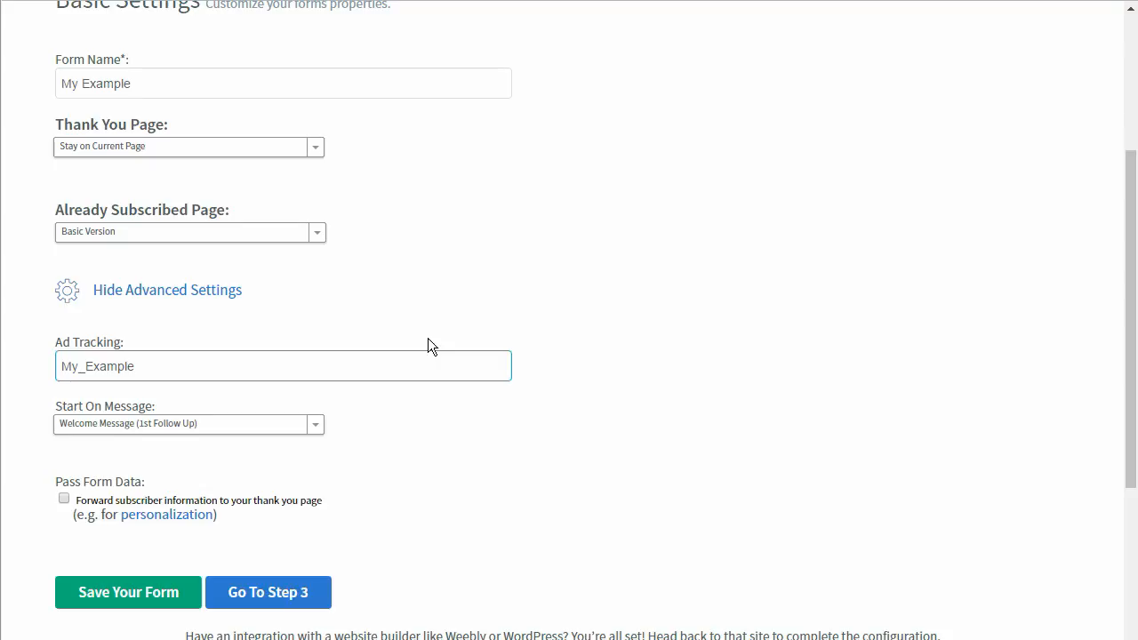
click(393, 386)
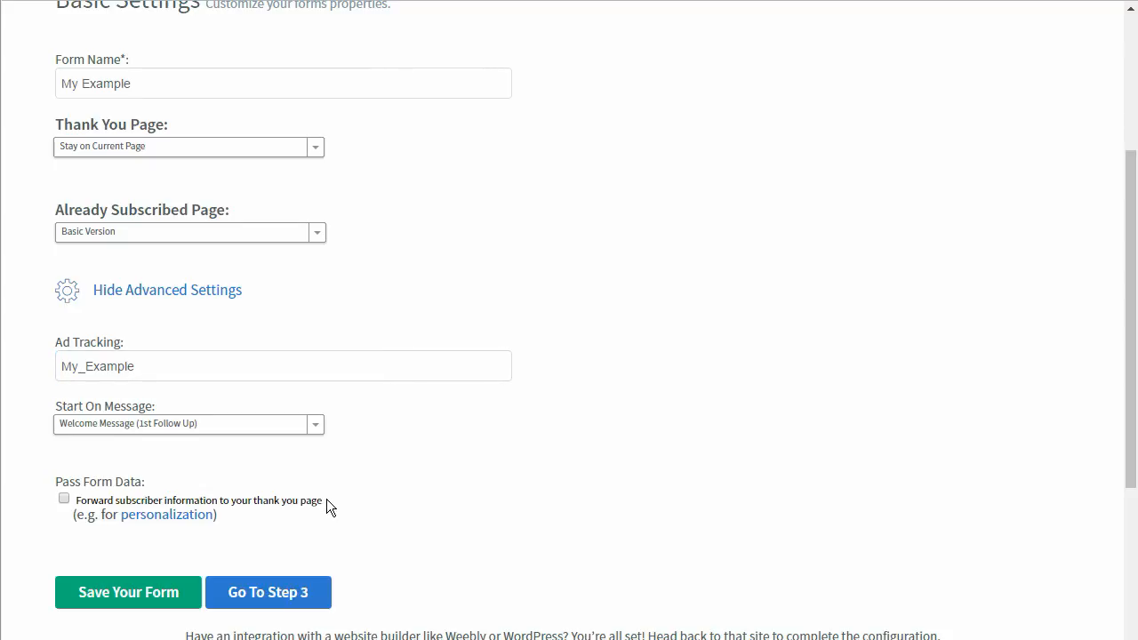
scroll(327, 495, up, 2)
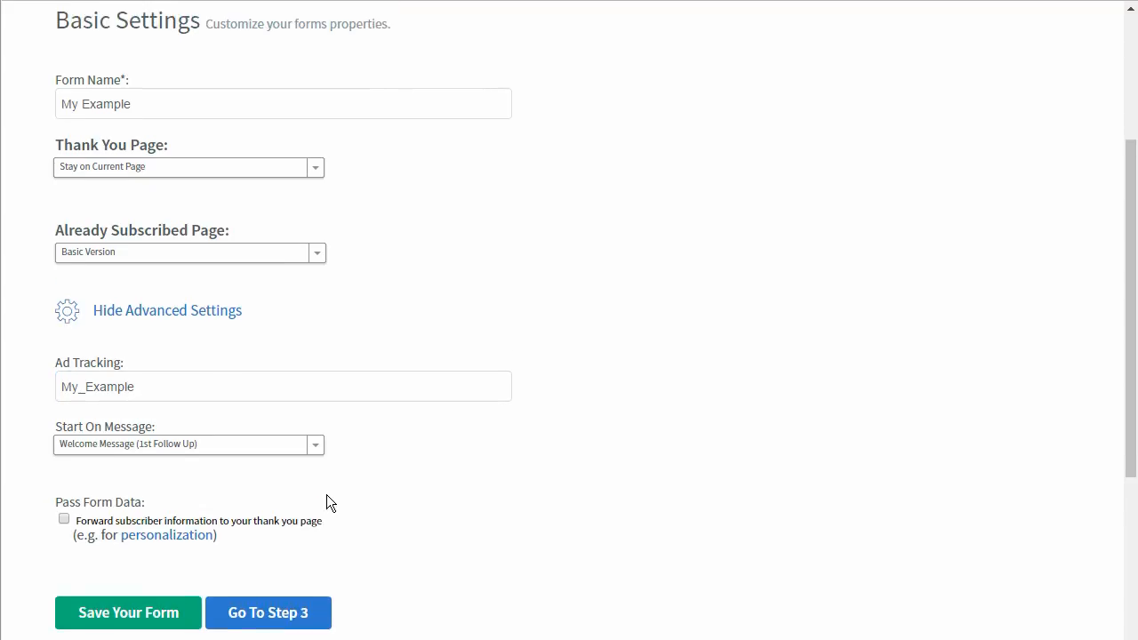
scroll(326, 494, down, 2)
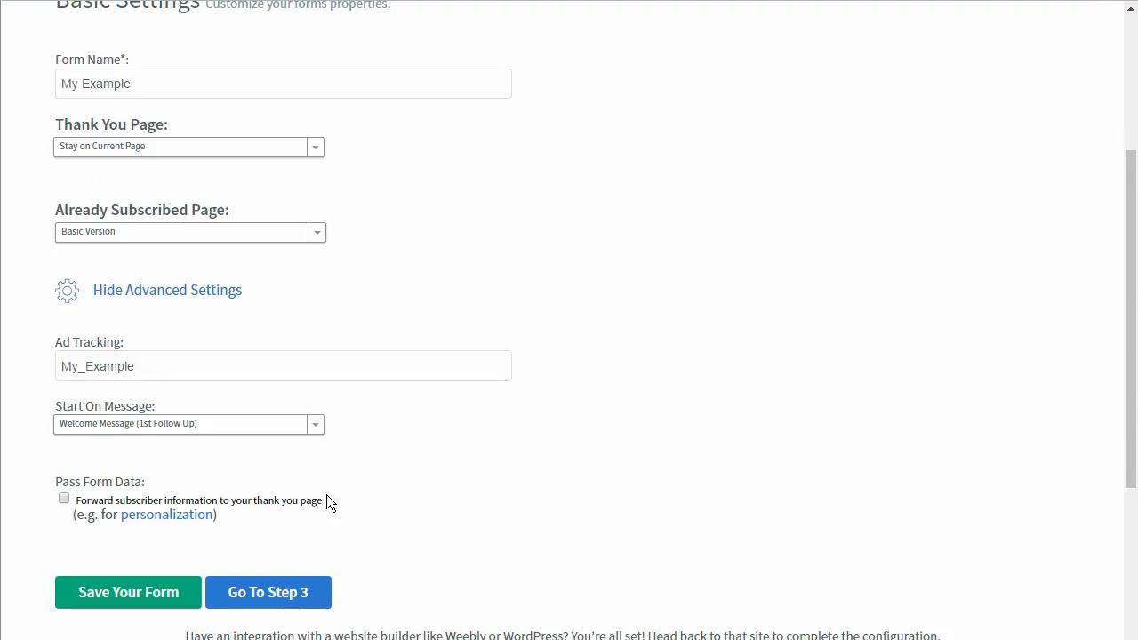
scroll(326, 495, down, 1)
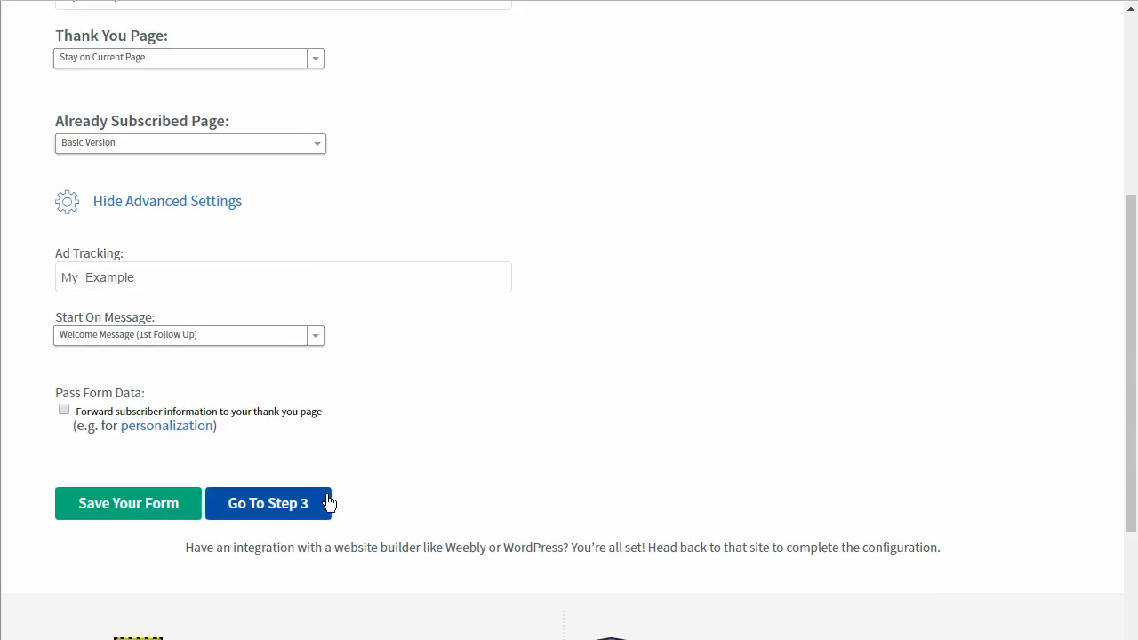
click(148, 213)
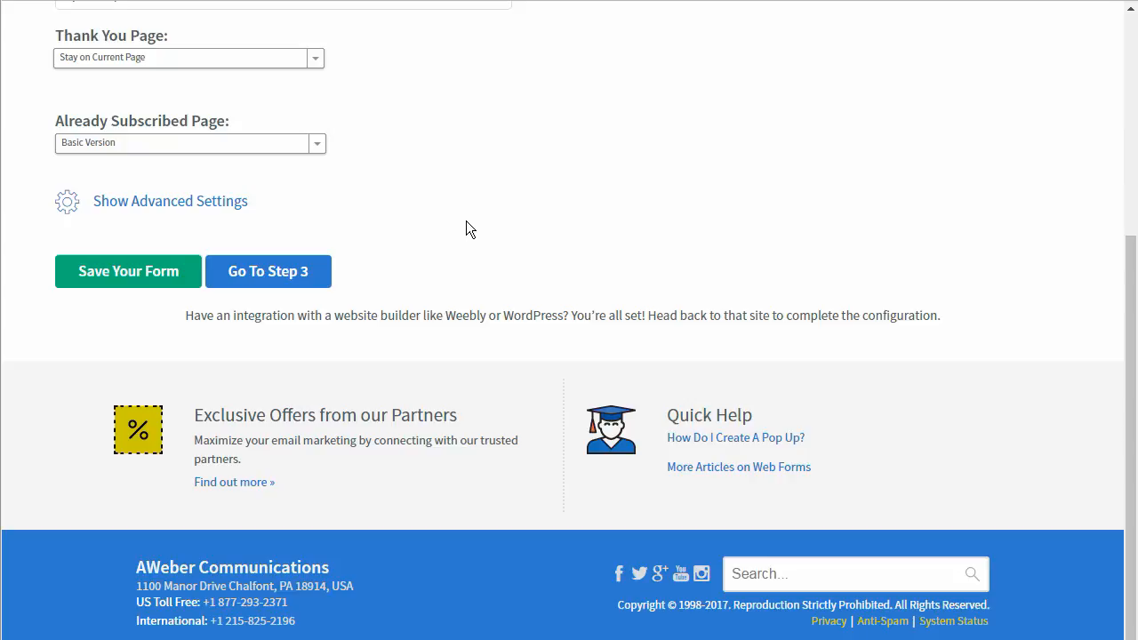
Save the form with its settings and proceed to the Publish stage
click(120, 283)
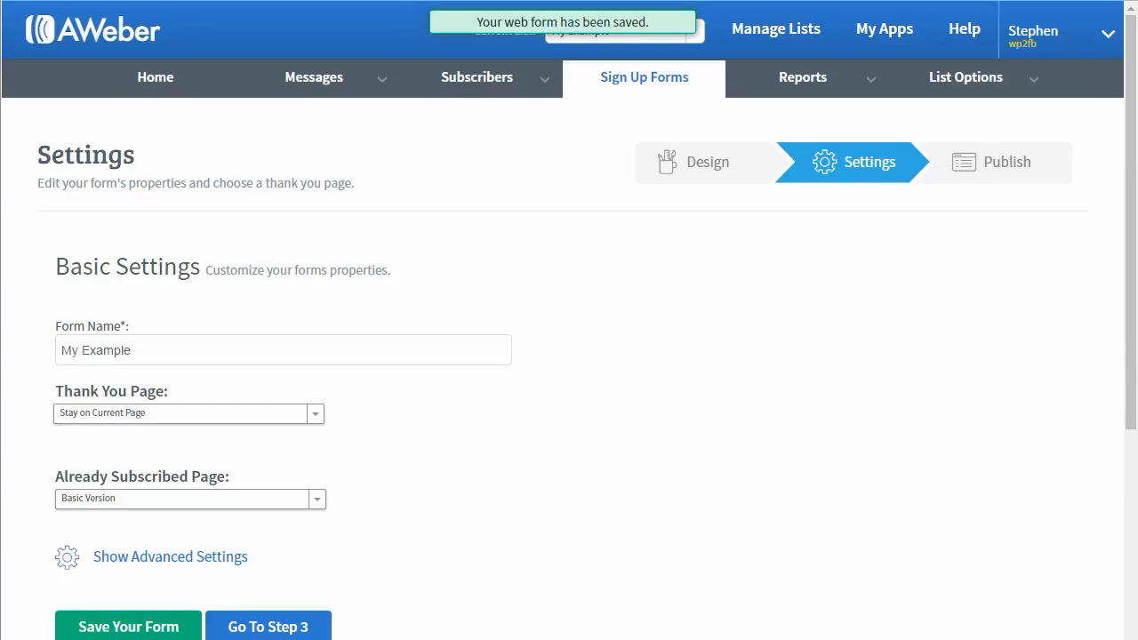
click(286, 629)
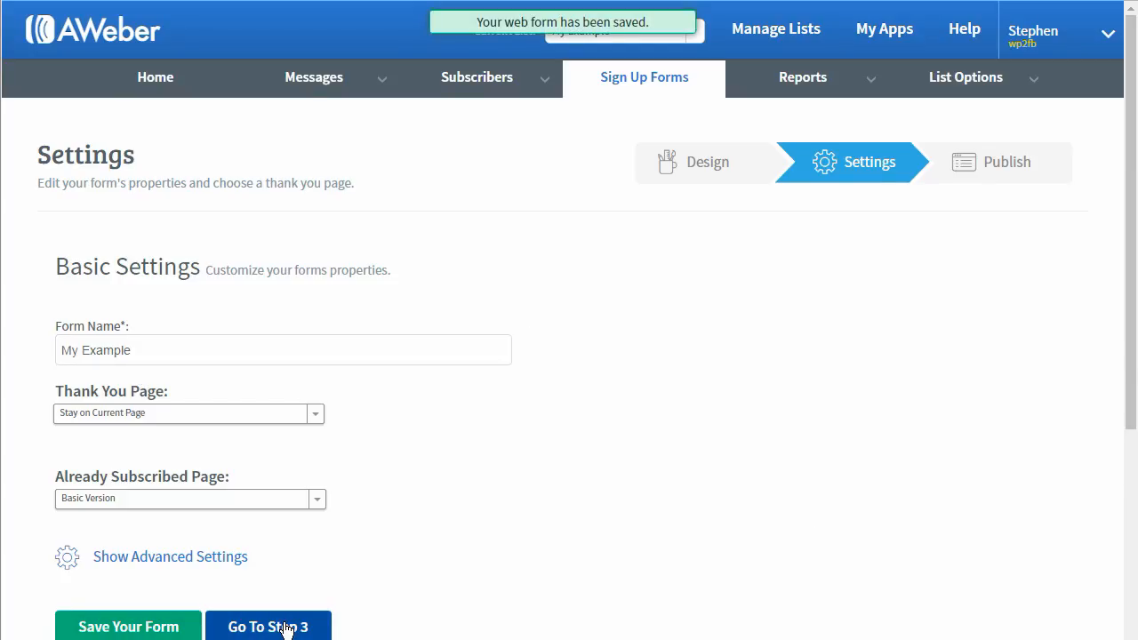
click(1023, 164)
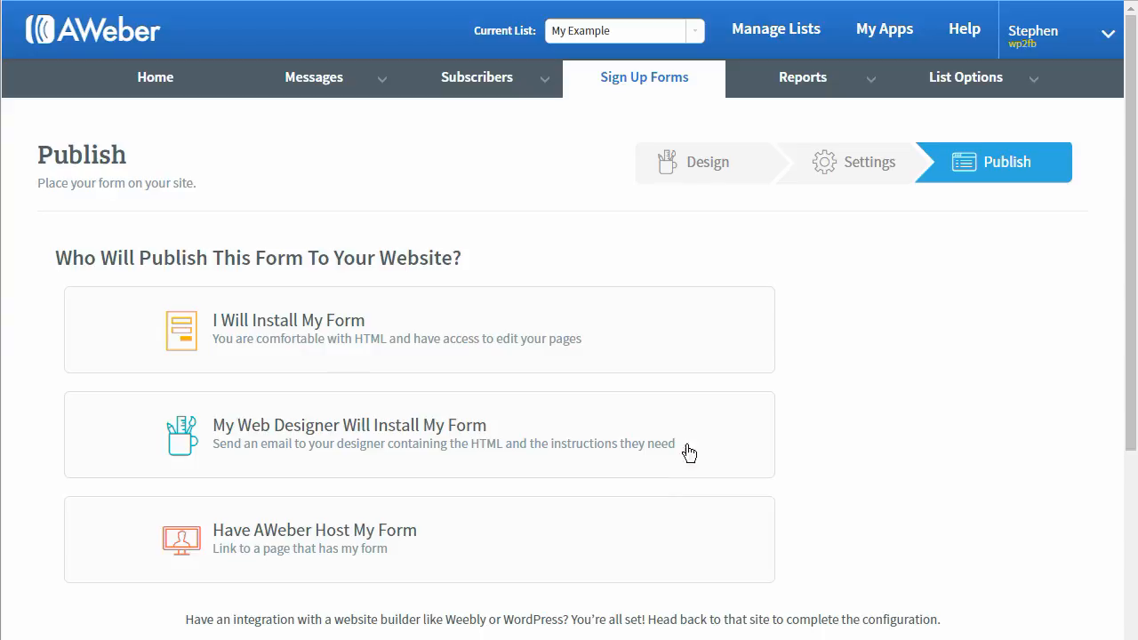
Choose "I Will Install My Form" as the publishing method and view the JavaScript snippet
click(290, 335)
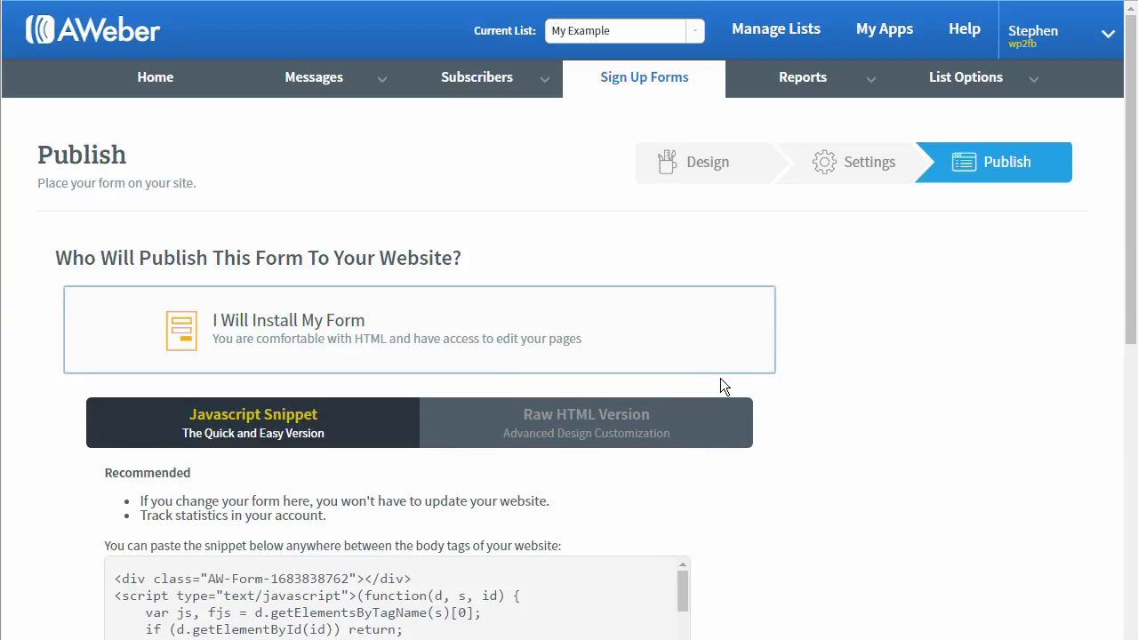
scroll(722, 374, down, 2)
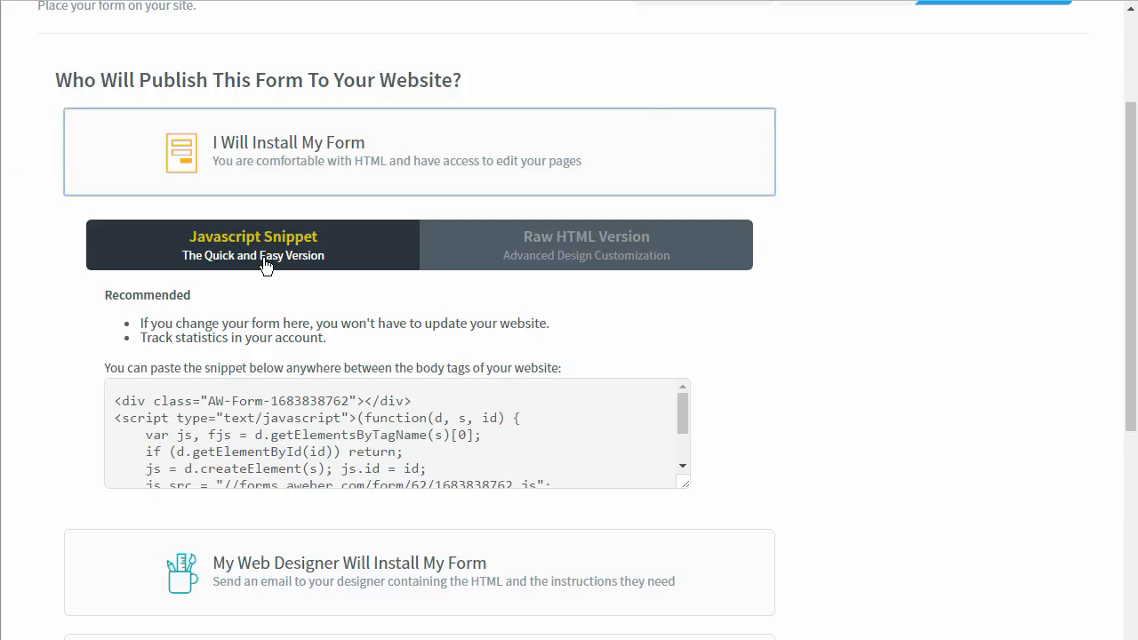
click(372, 385)
Switch to the Raw HTML version, select all of its code and look through it
click(537, 242)
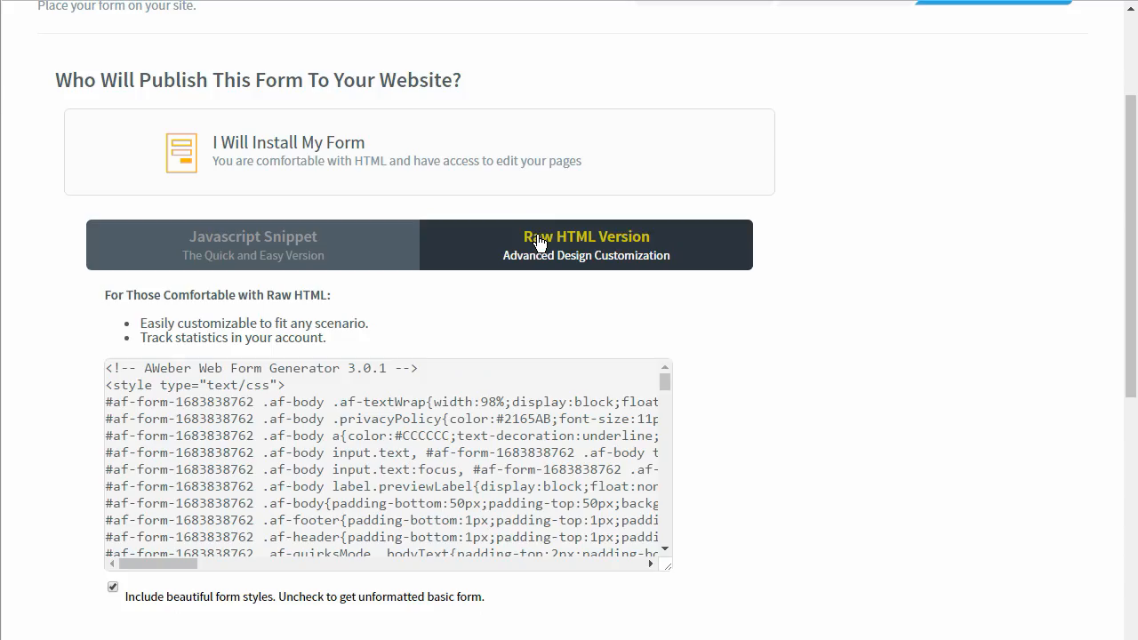
click(109, 374)
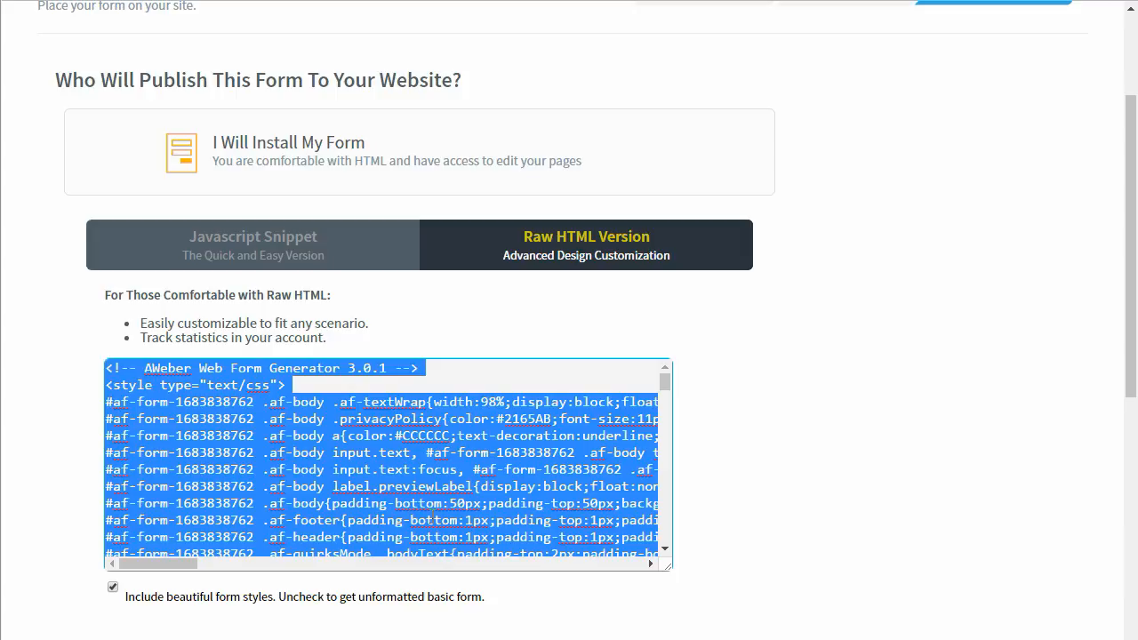
scroll(436, 507, down, 10)
scroll(447, 488, down, 15)
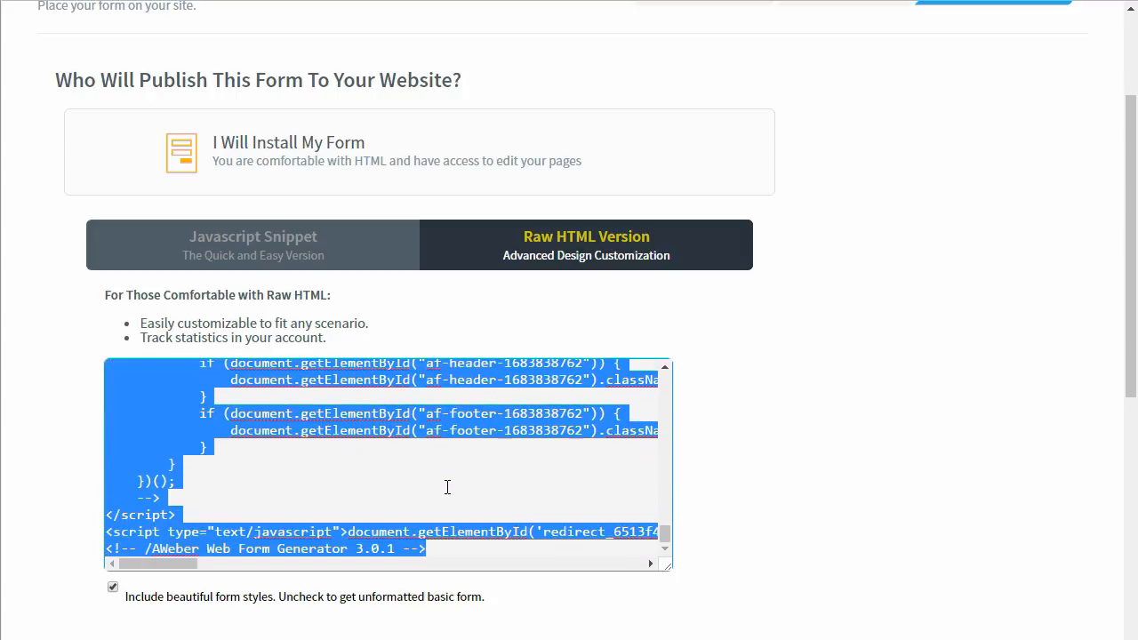
scroll(289, 462, up, 10)
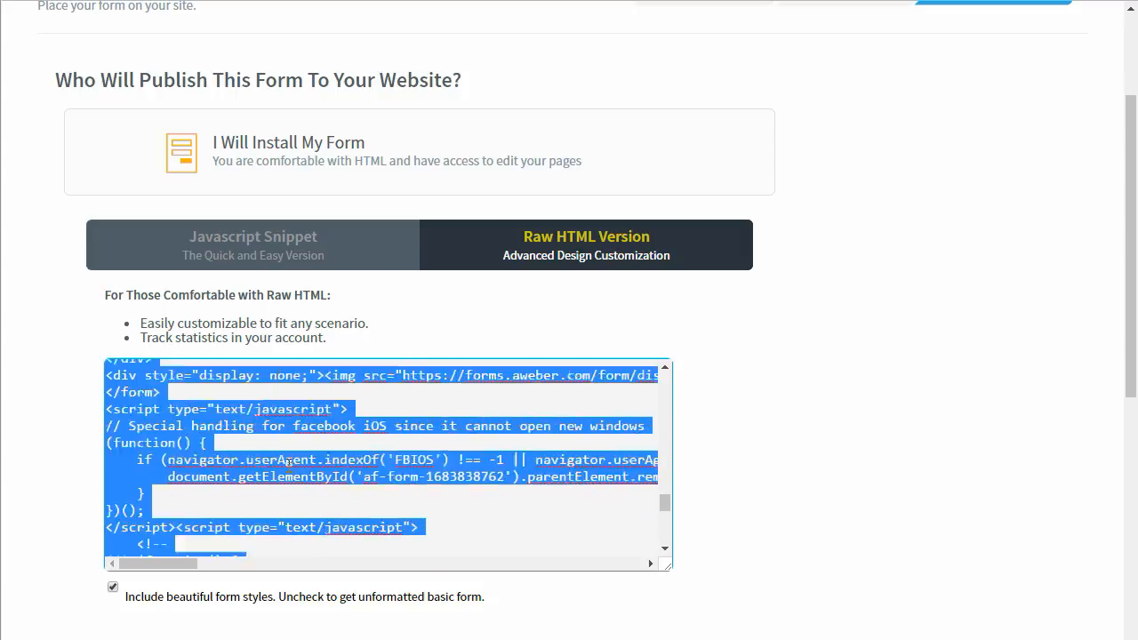
scroll(326, 484, up, 15)
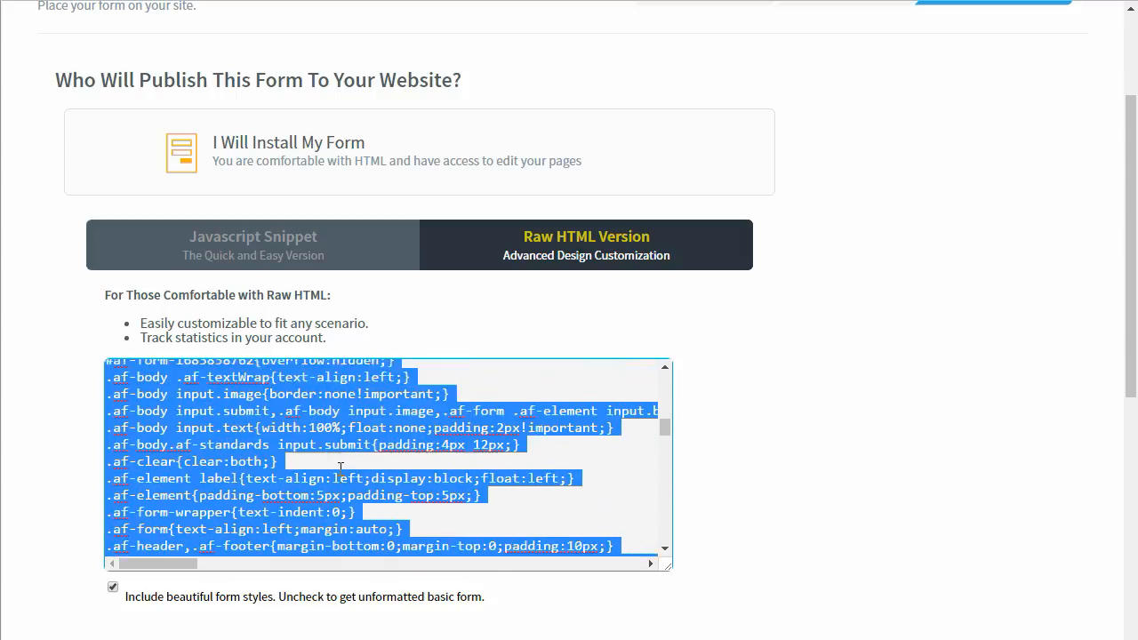
scroll(1085, 498, down, 3)
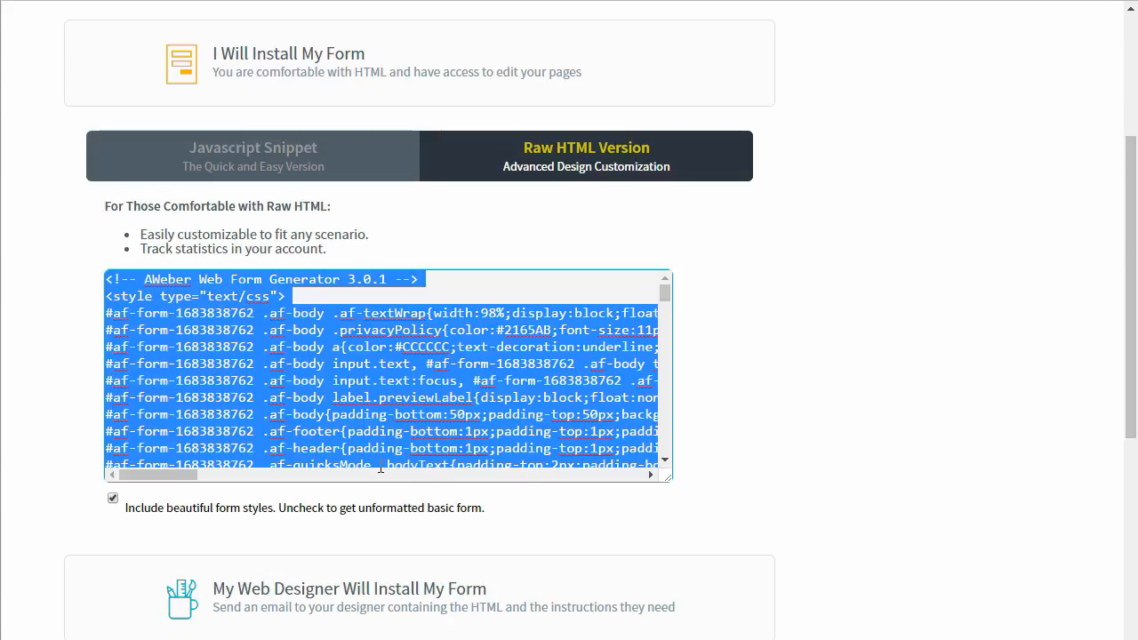
Exclude the form styles from the raw HTML and select all of the unformatted code
click(113, 500)
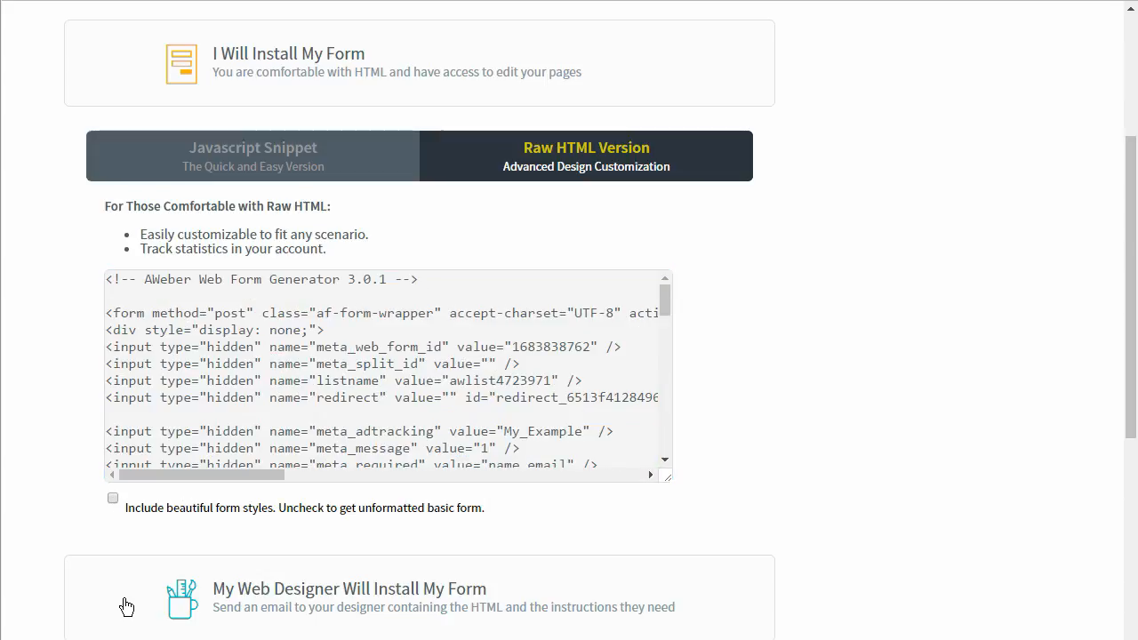
click(281, 376)
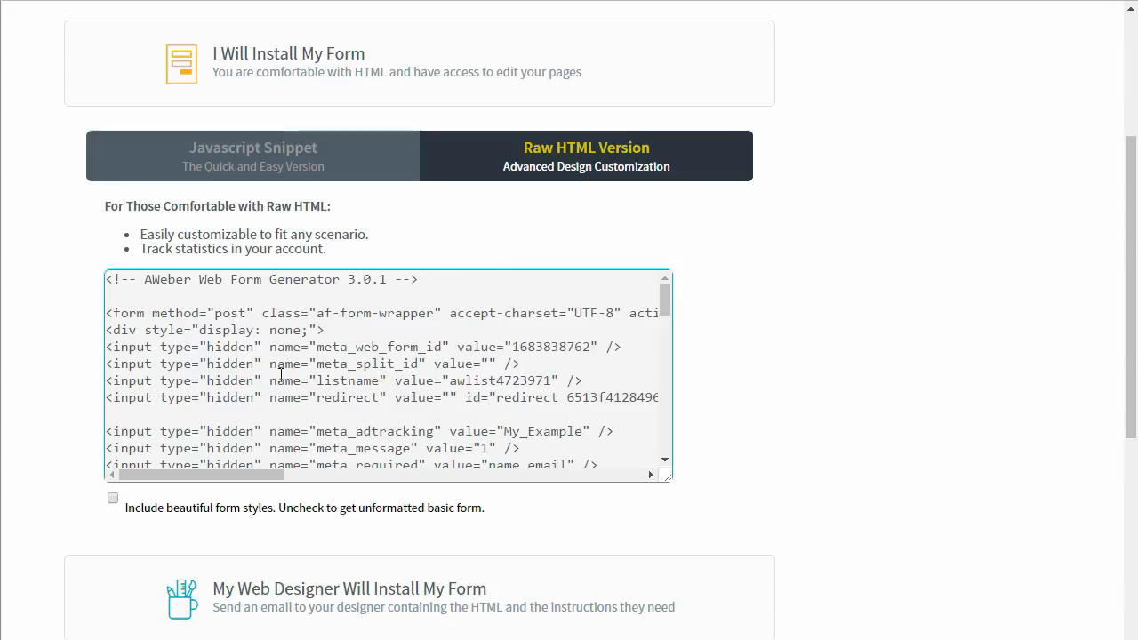
key(ctrl+a)
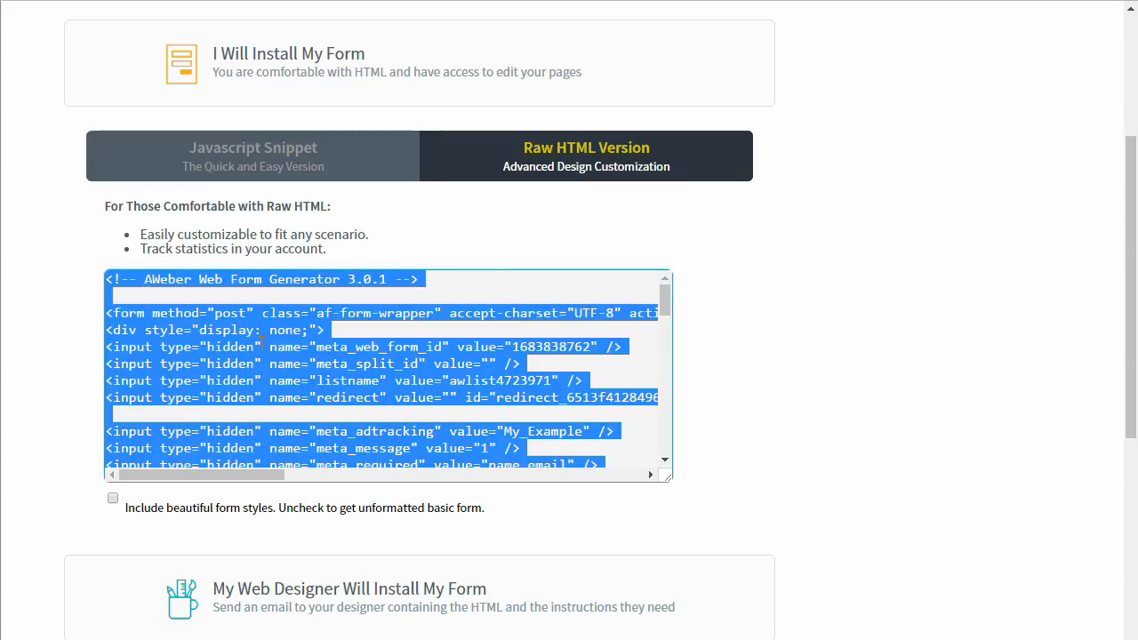
right_click(260, 343)
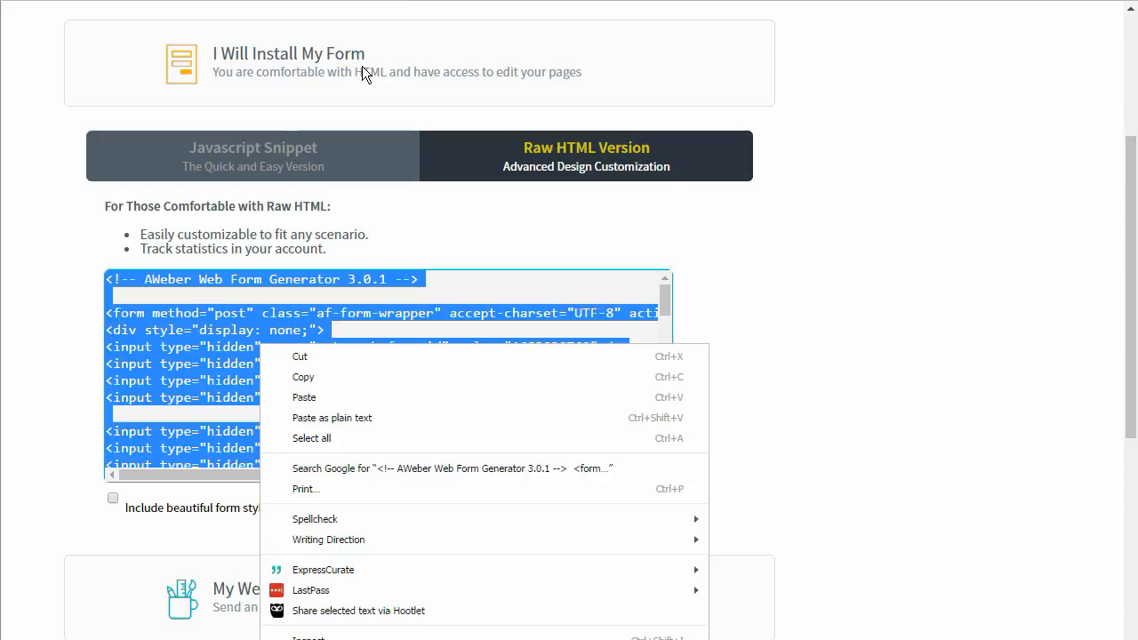
click(69, 310)
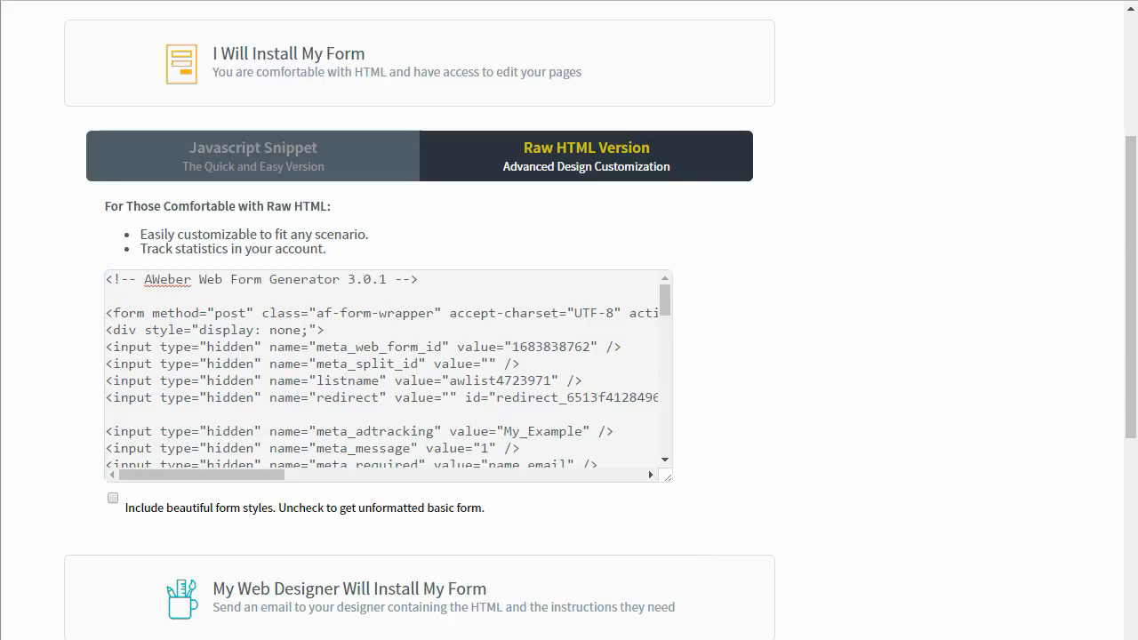
Return to the JavaScript snippet and select its entire code to show the copy option
click(252, 169)
click(116, 321)
key(ctrl+a)
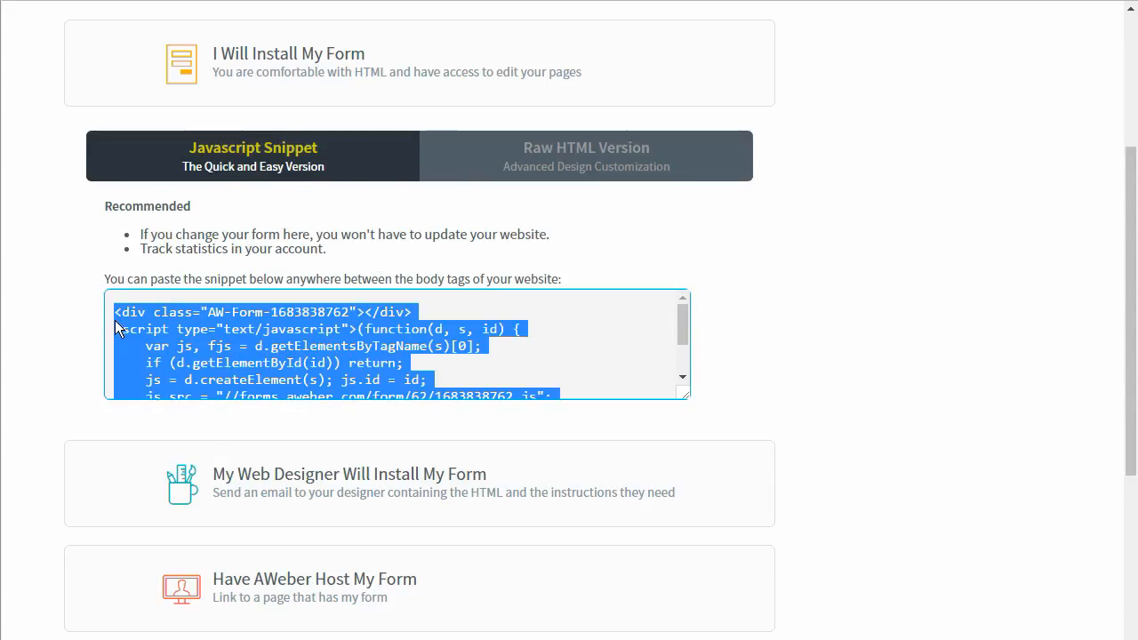
right_click(256, 338)
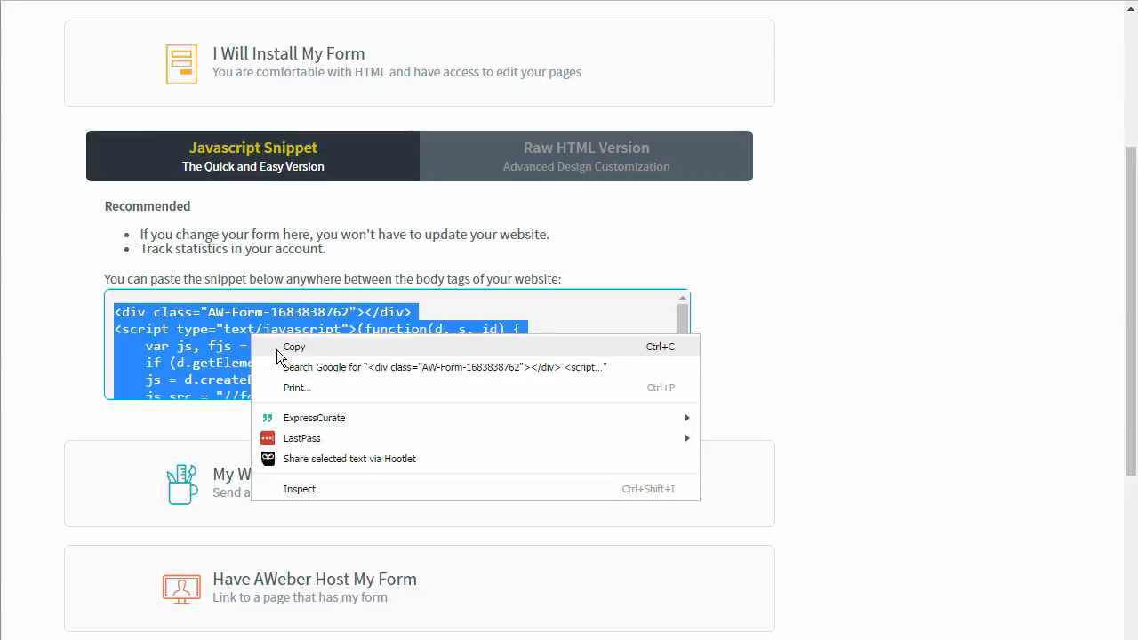
click(840, 310)
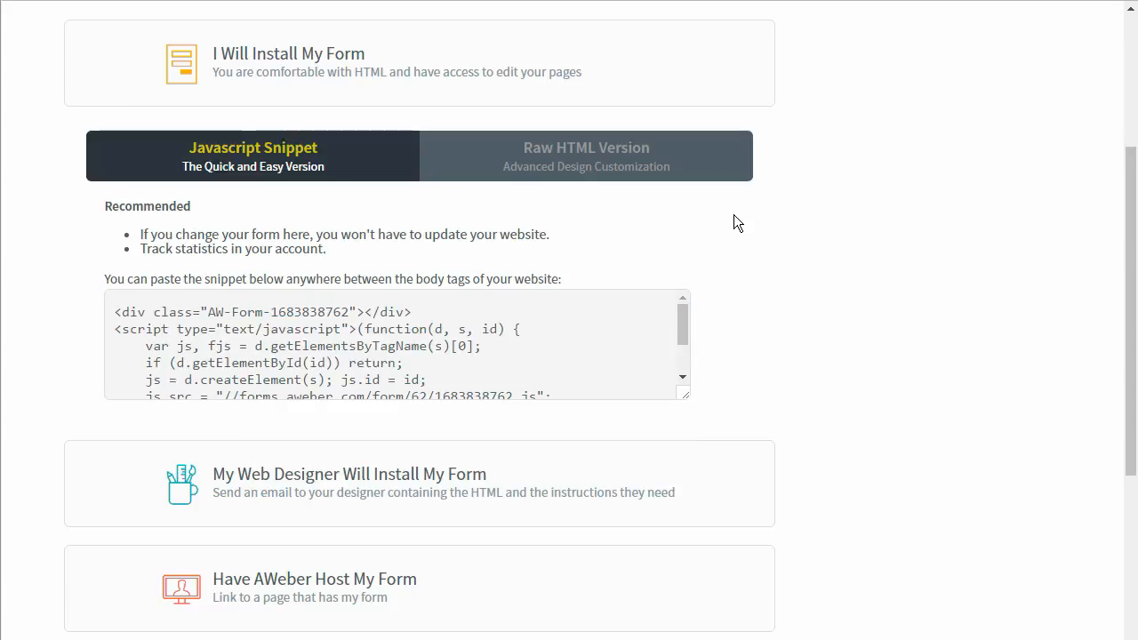